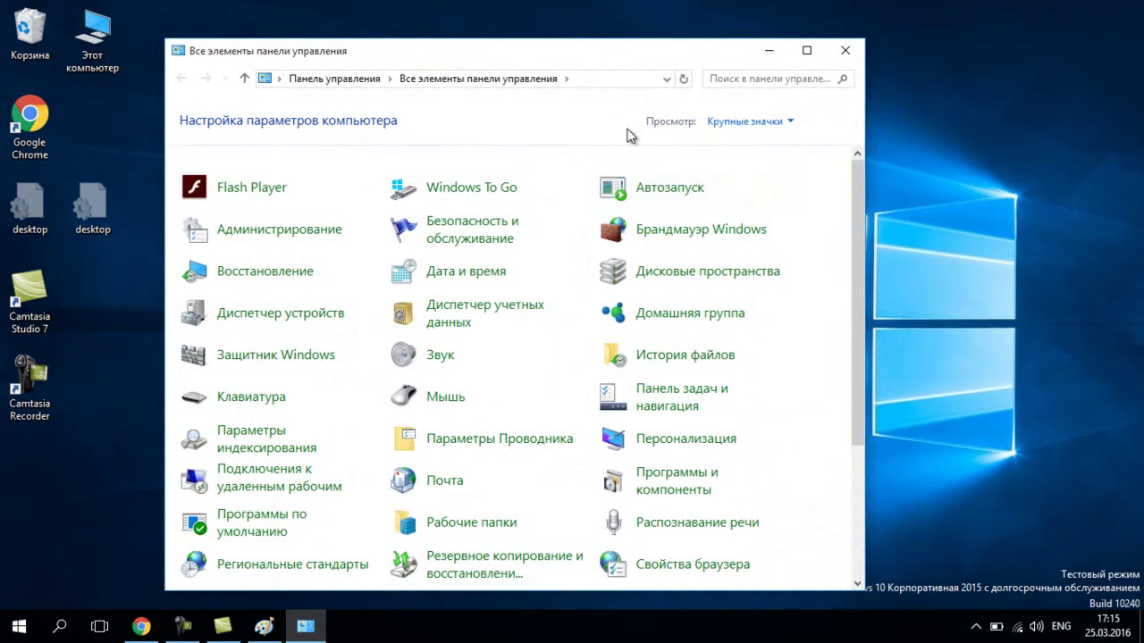
- Turn off Windows SmartScreen in Безопасность и обслуживание by choosing «Ничего не делать (отключить Windows SmartScreen)», and close the settings window
{"action": "left_click", "coordinate": [465, 232]}
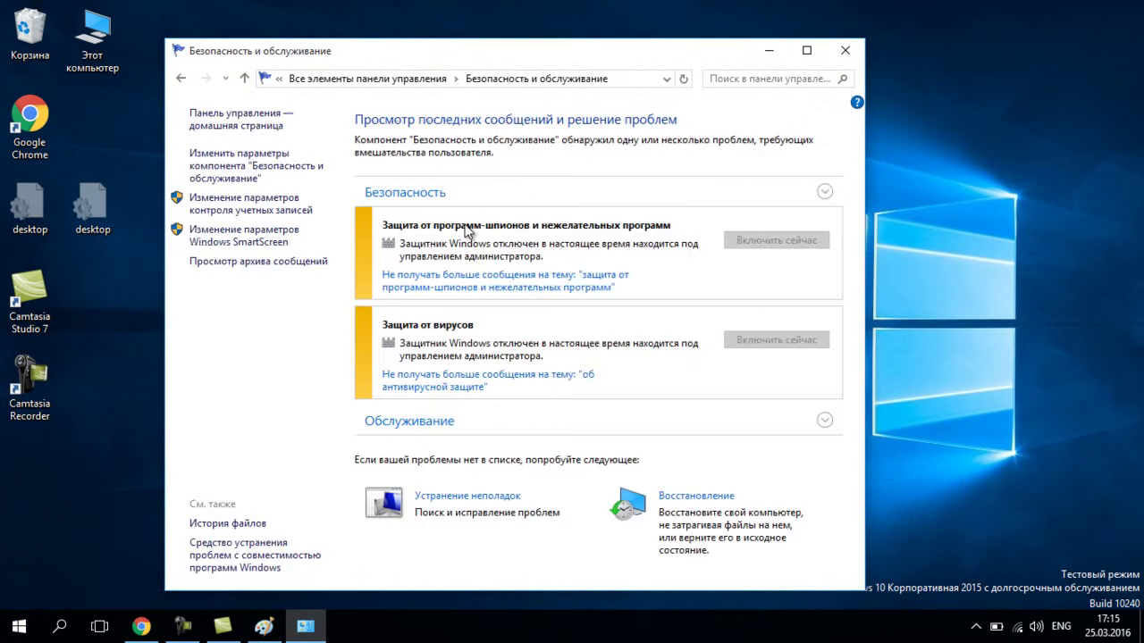
{"action": "left_click", "coordinate": [237, 250]}
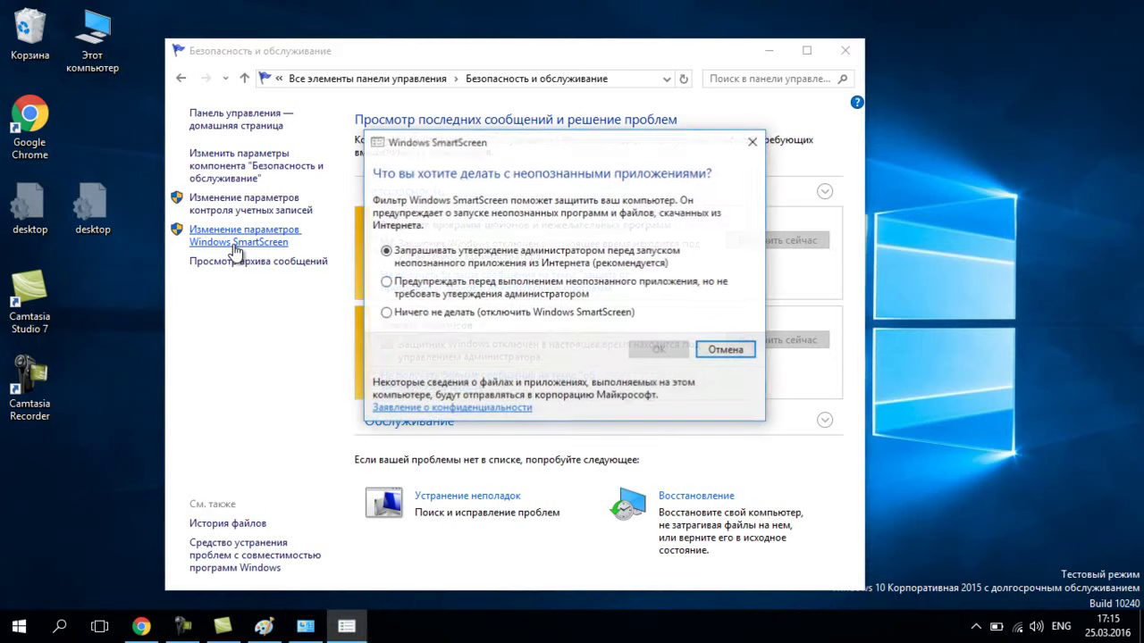
{"action": "left_click", "coordinate": [386, 313]}
{"action": "left_click", "coordinate": [652, 349]}
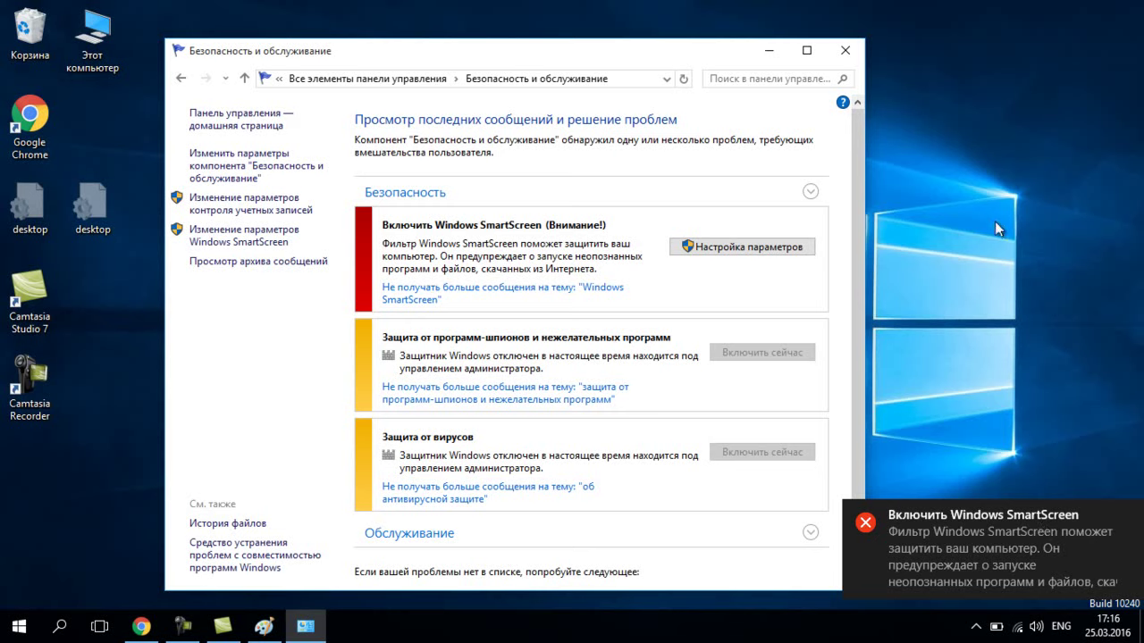
{"action": "left_click", "coordinate": [843, 52]}
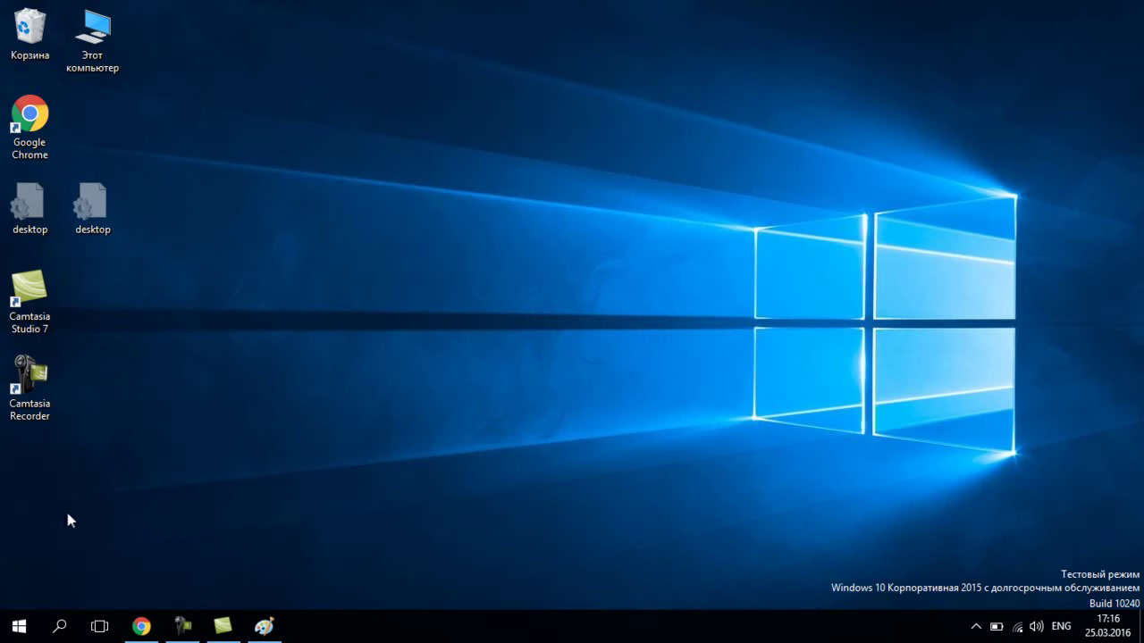
- Launch the Local Group Policy Editor by running gpedit.msc, and move its window nearer the middle of the desktop
{"action": "right_click", "coordinate": [21, 625]}
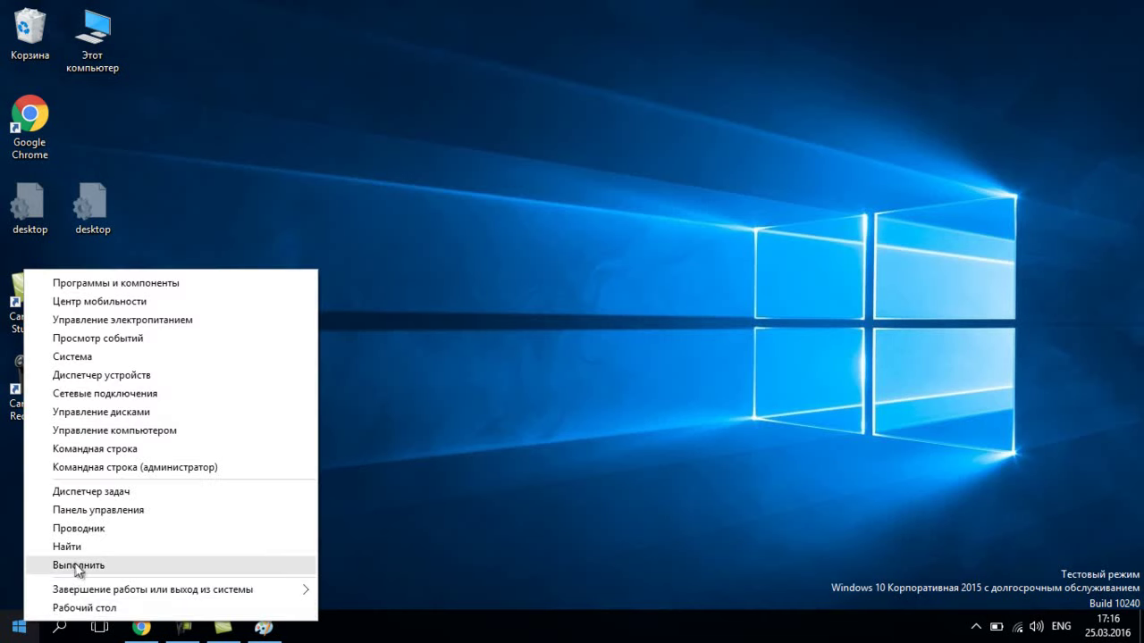
{"action": "left_click", "coordinate": [79, 566]}
{"action": "left_click", "coordinate": [353, 519]}
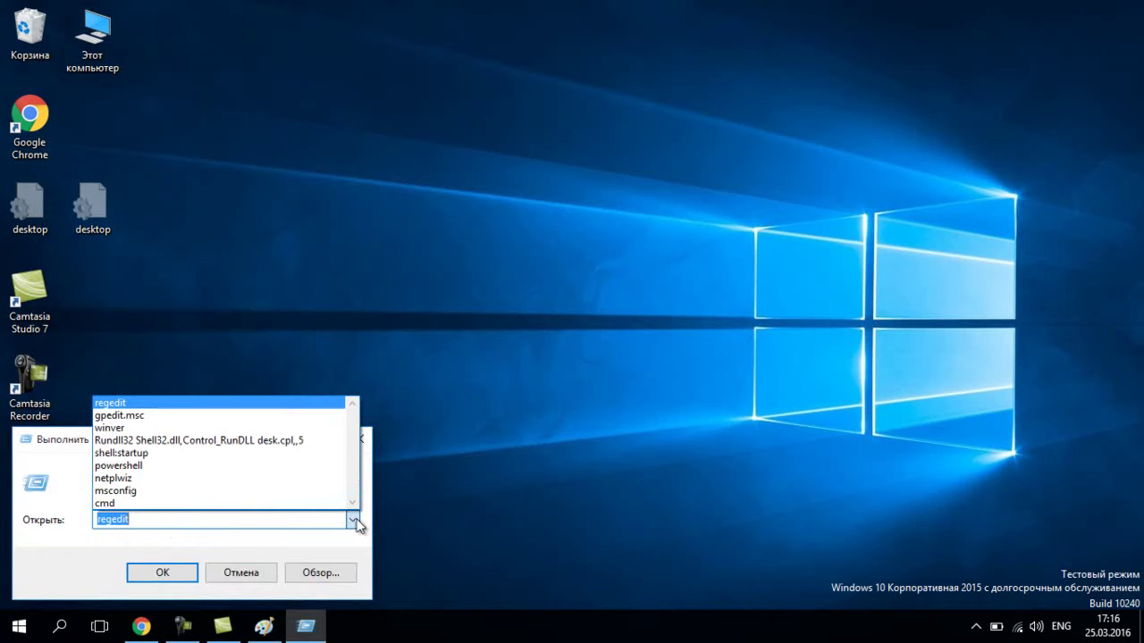
{"action": "left_click", "coordinate": [125, 416]}
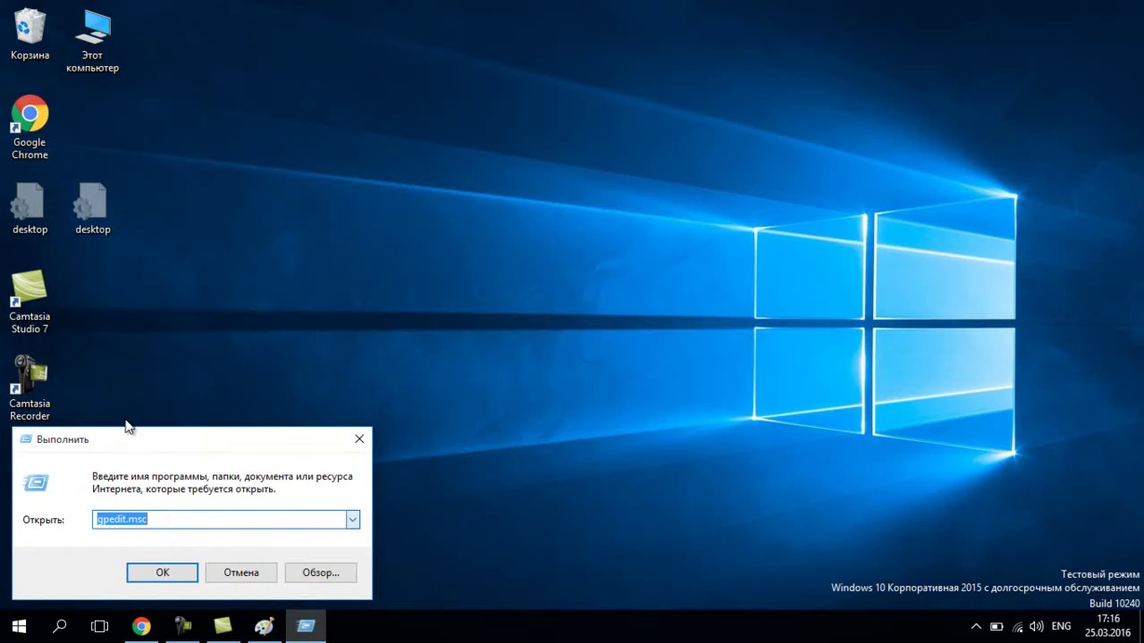
{"action": "left_click", "coordinate": [170, 519]}
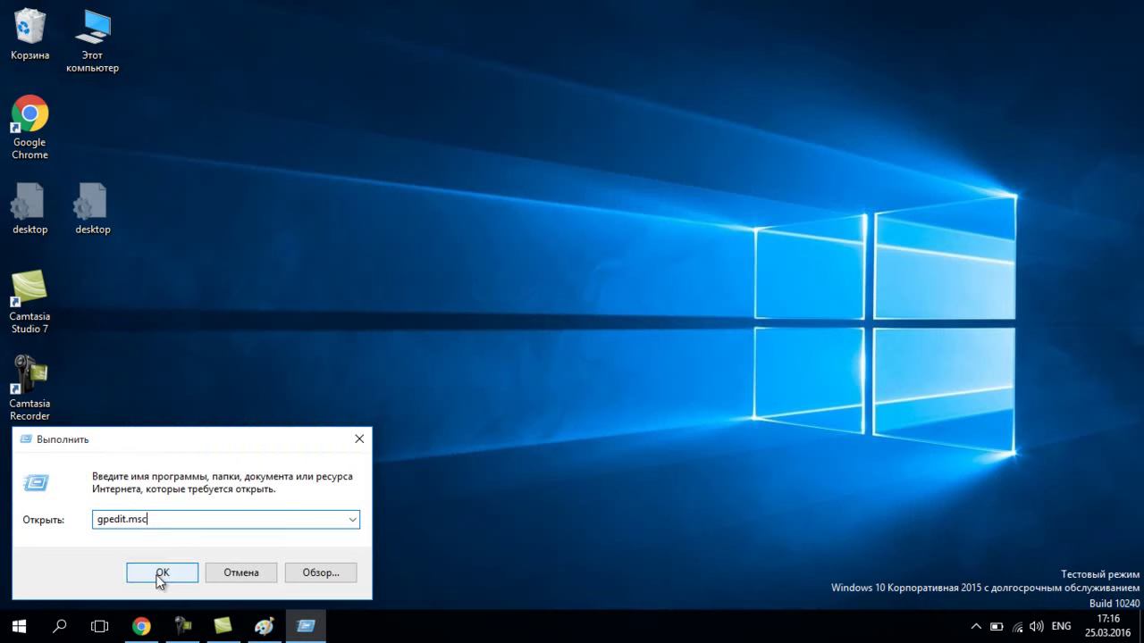
{"action": "left_click", "coordinate": [159, 576]}
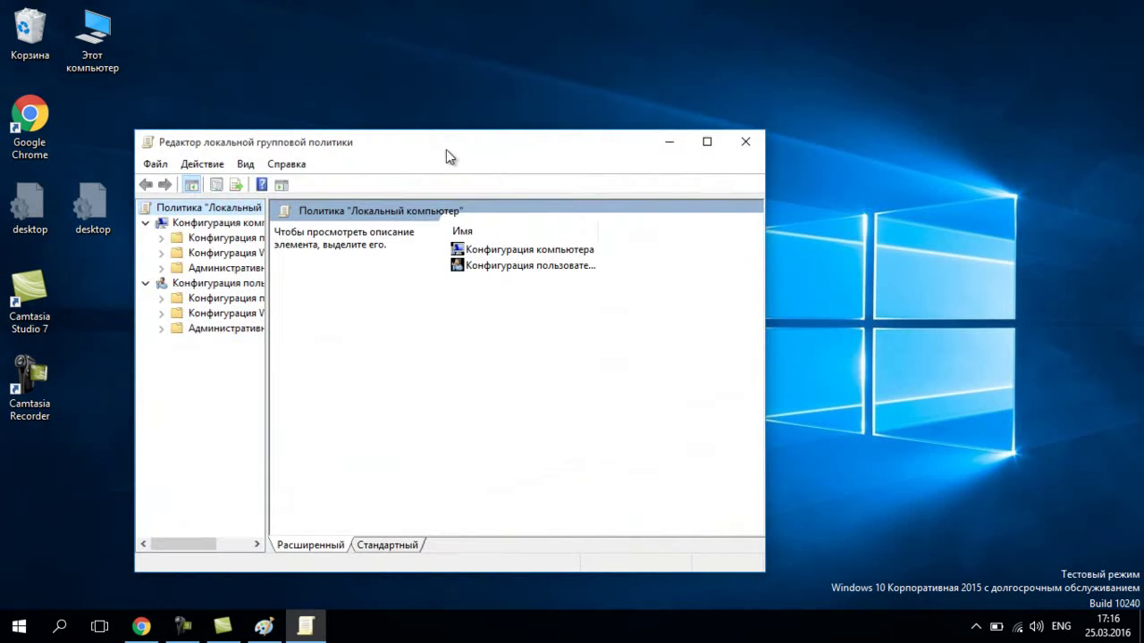
{"action": "left_click_drag", "start_coordinate": [445, 150], "coordinate": [641, 97]}
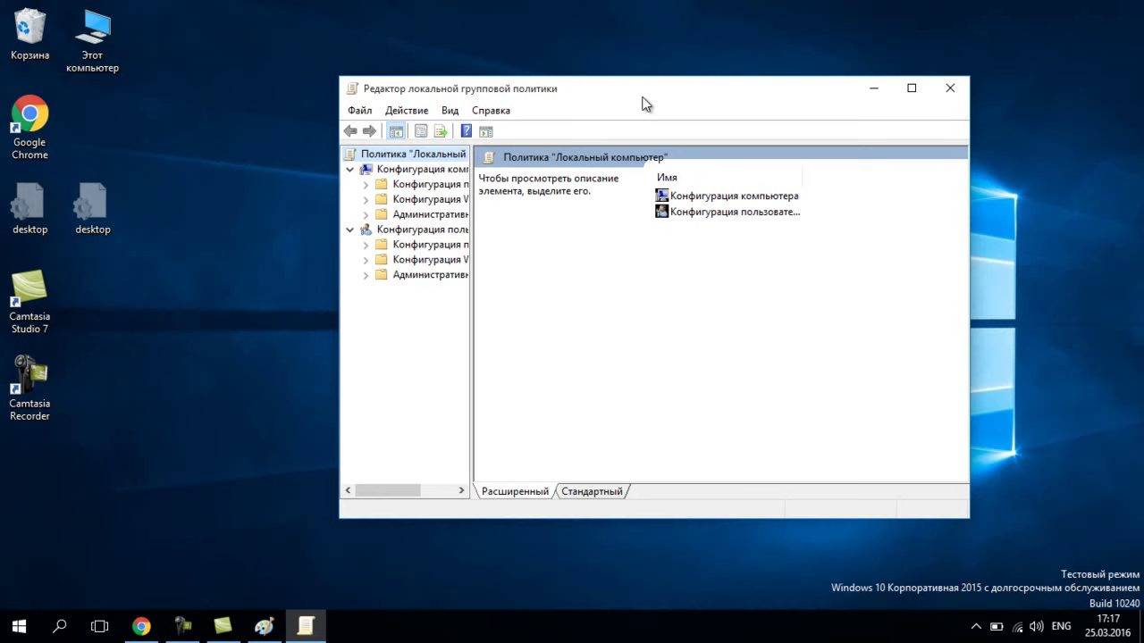
{"action": "left_click_drag", "start_coordinate": [654, 95], "coordinate": [608, 102]}
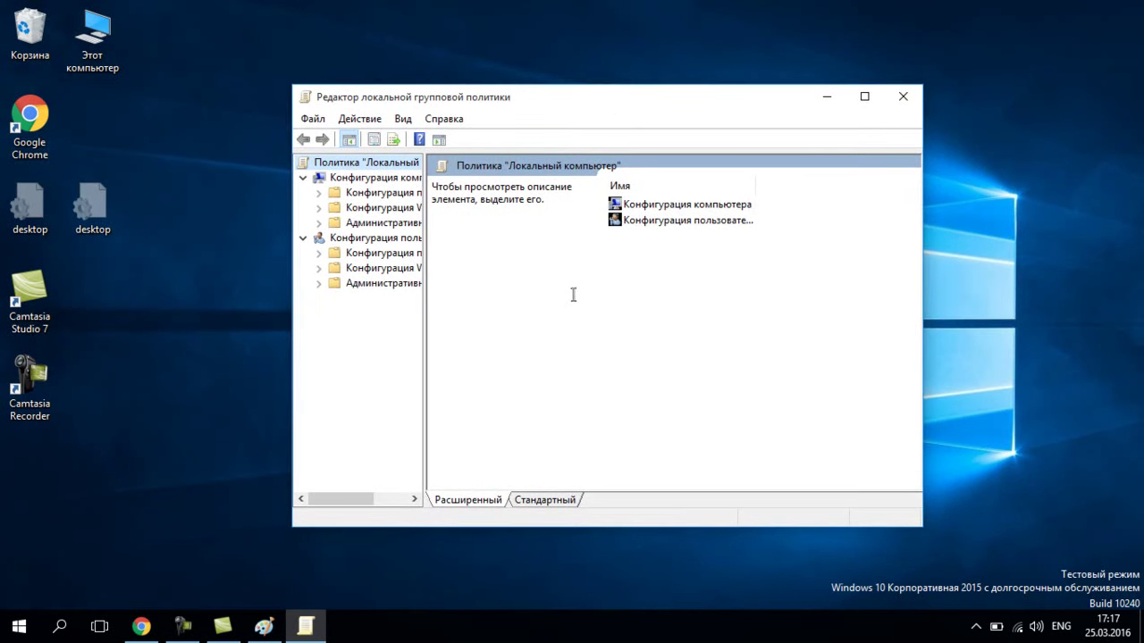
- Switch to Chrome and examine the SmartScreen article's group policy instructions, highlighting the path to the Проводник folder
{"action": "mouse_move", "coordinate": [143, 628]}
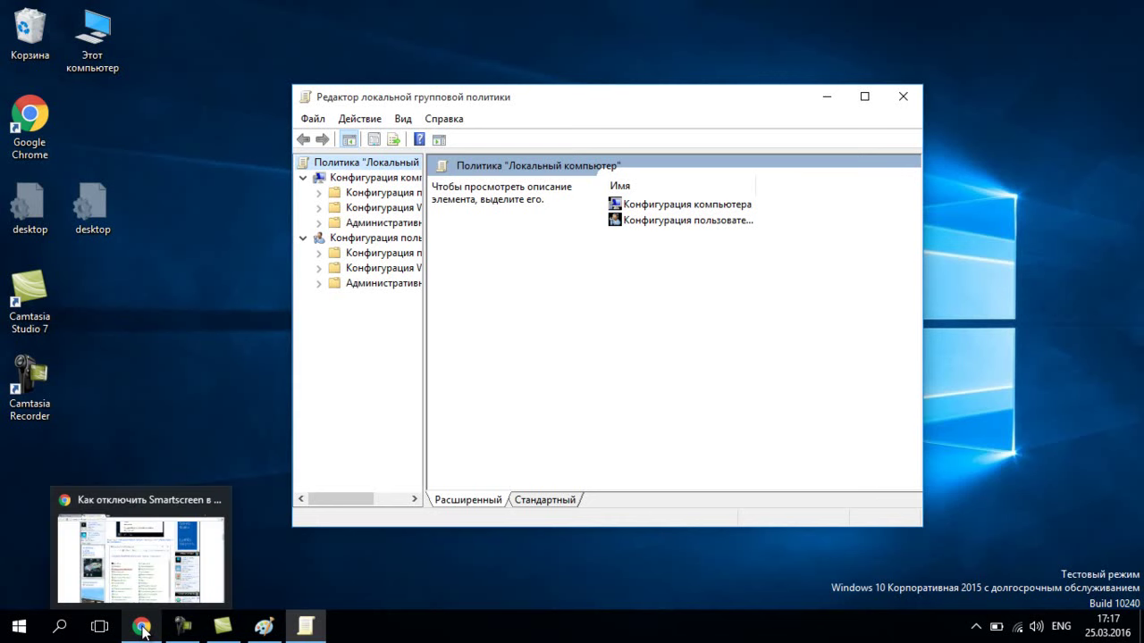
{"action": "left_click", "coordinate": [143, 629]}
{"action": "scroll", "coordinate": [555, 378], "scroll_direction": "up", "scroll_amount": 10}
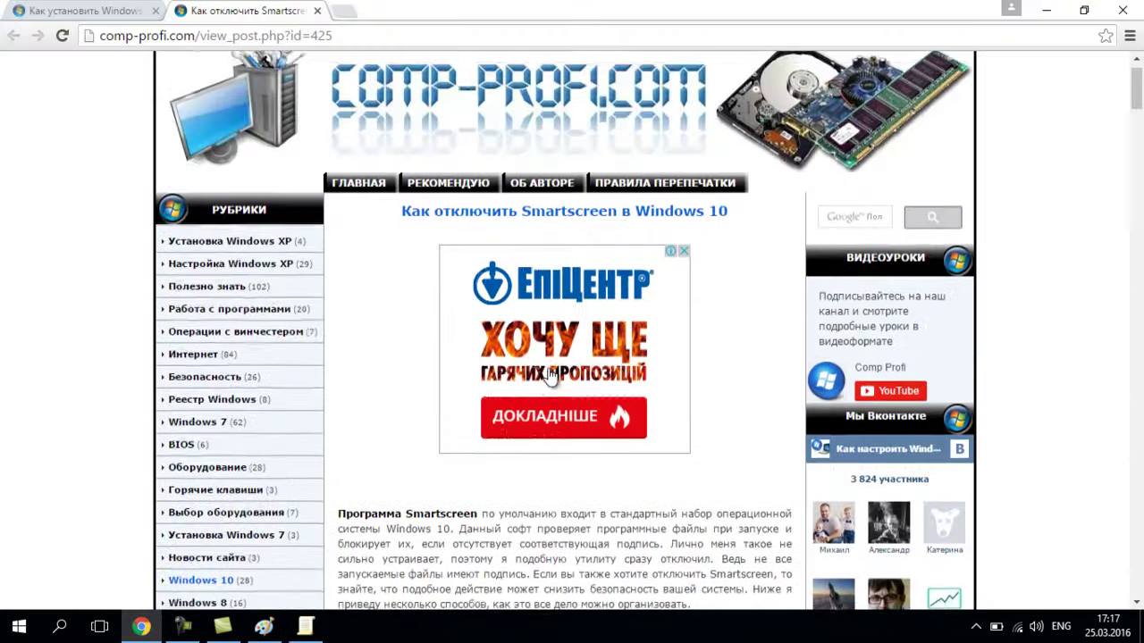
{"action": "scroll", "coordinate": [552, 373], "scroll_direction": "down", "scroll_amount": 20}
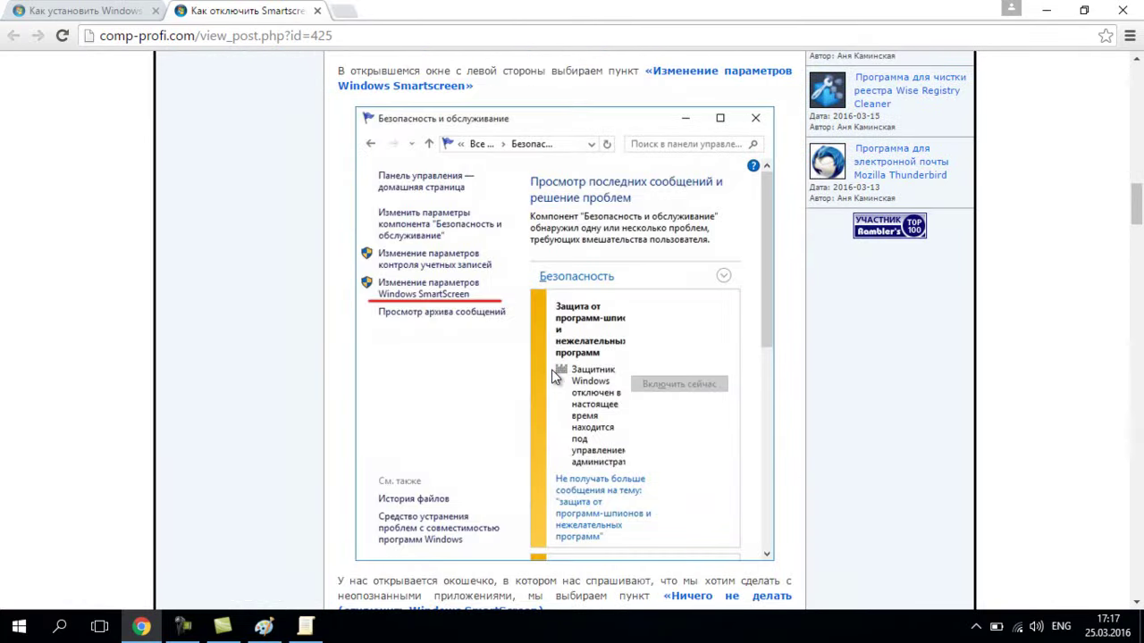
{"action": "scroll", "coordinate": [552, 369], "scroll_direction": "down", "scroll_amount": 6}
{"action": "scroll", "coordinate": [551, 371], "scroll_direction": "down", "scroll_amount": 10}
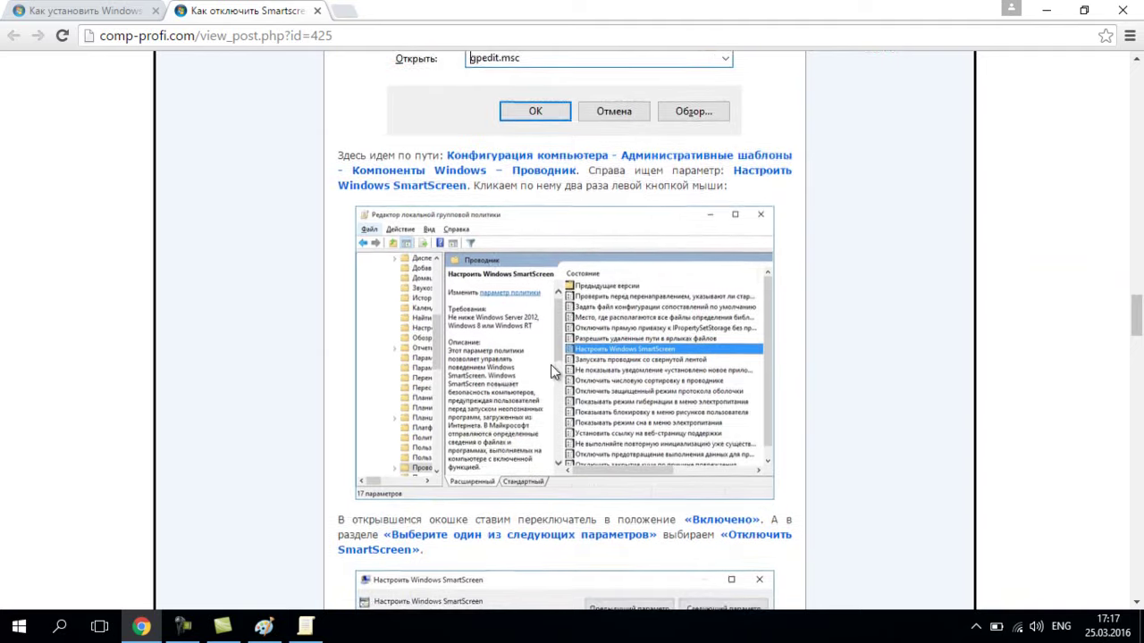
{"action": "scroll", "coordinate": [553, 372], "scroll_direction": "down", "scroll_amount": 6}
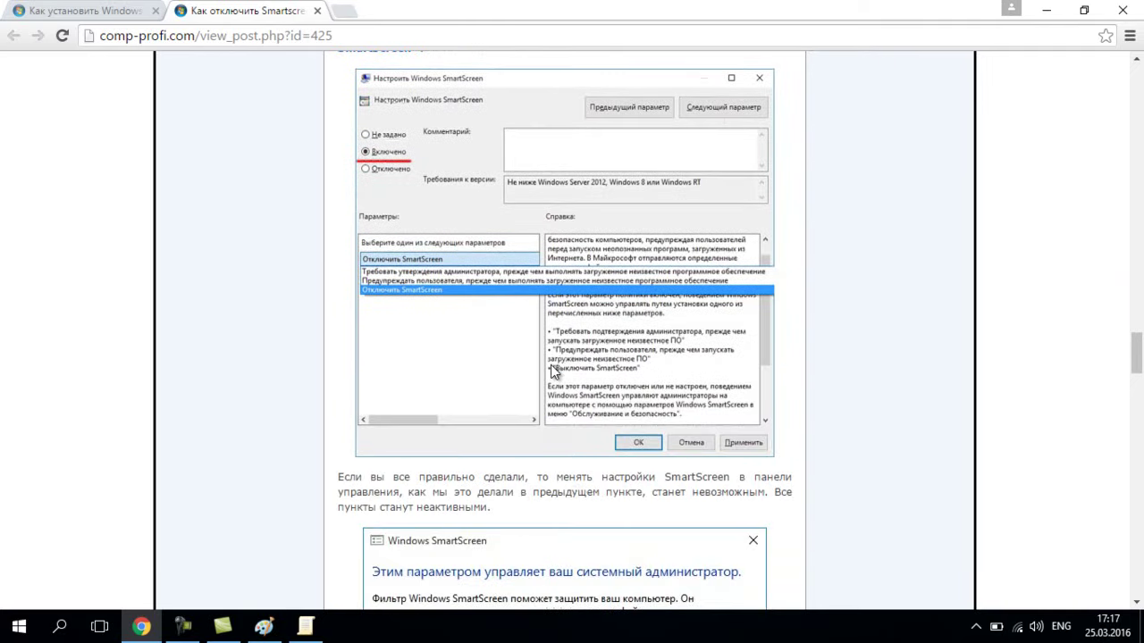
{"action": "scroll", "coordinate": [551, 365], "scroll_direction": "up", "scroll_amount": 6}
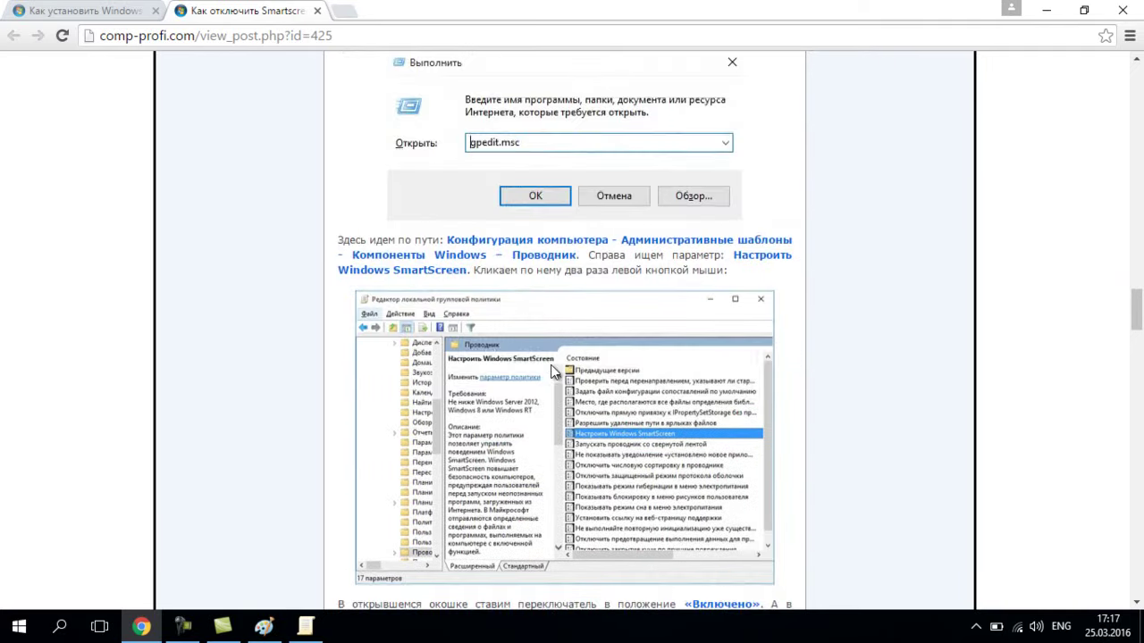
{"action": "left_click_drag", "start_coordinate": [447, 239], "coordinate": [583, 251]}
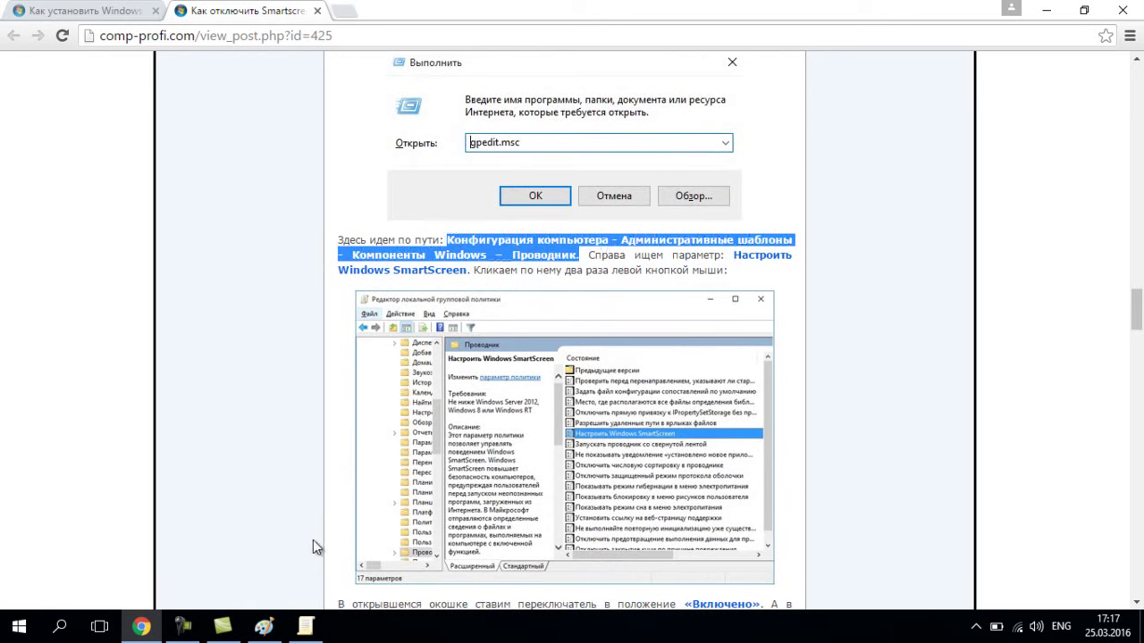
- Switch to the Local Group Policy Editor and open Конфигурация компьютера > Административные шаблоны > Компоненты Windows > Проводник
{"action": "left_click", "coordinate": [305, 633]}
{"action": "left_click_drag", "start_coordinate": [539, 101], "coordinate": [562, 284]}
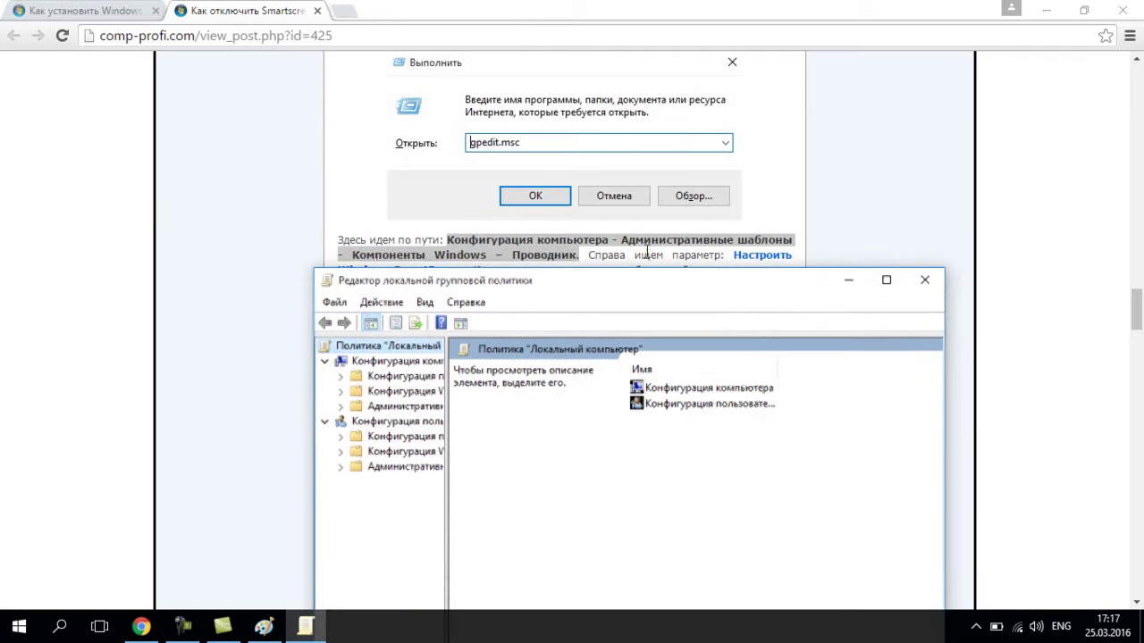
{"action": "left_click", "coordinate": [650, 254]}
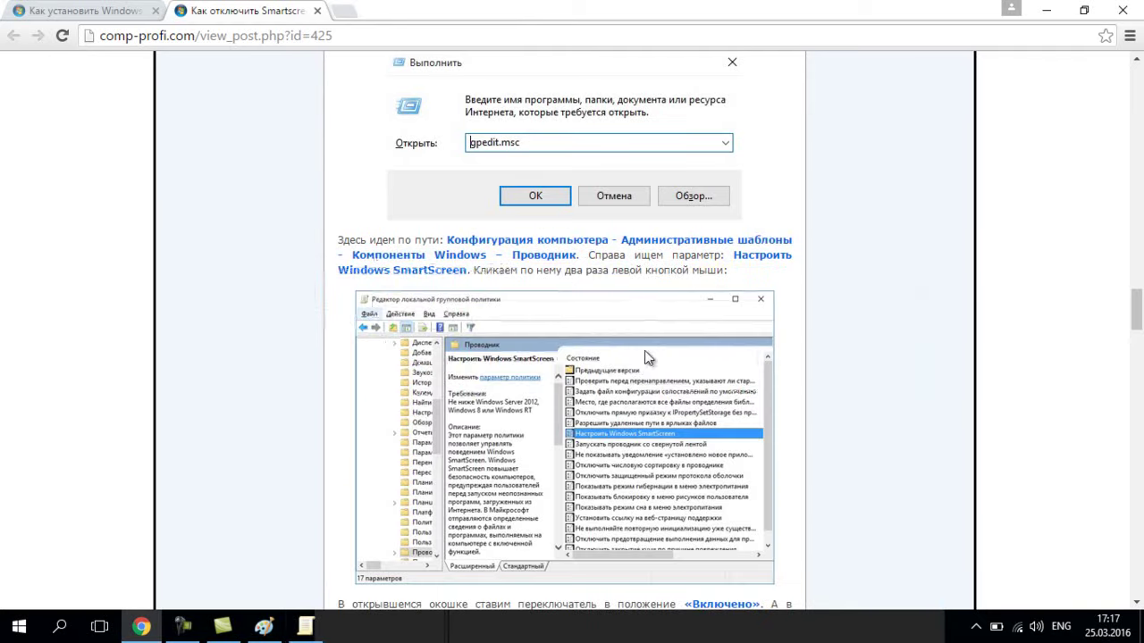
{"action": "left_click", "coordinate": [305, 627]}
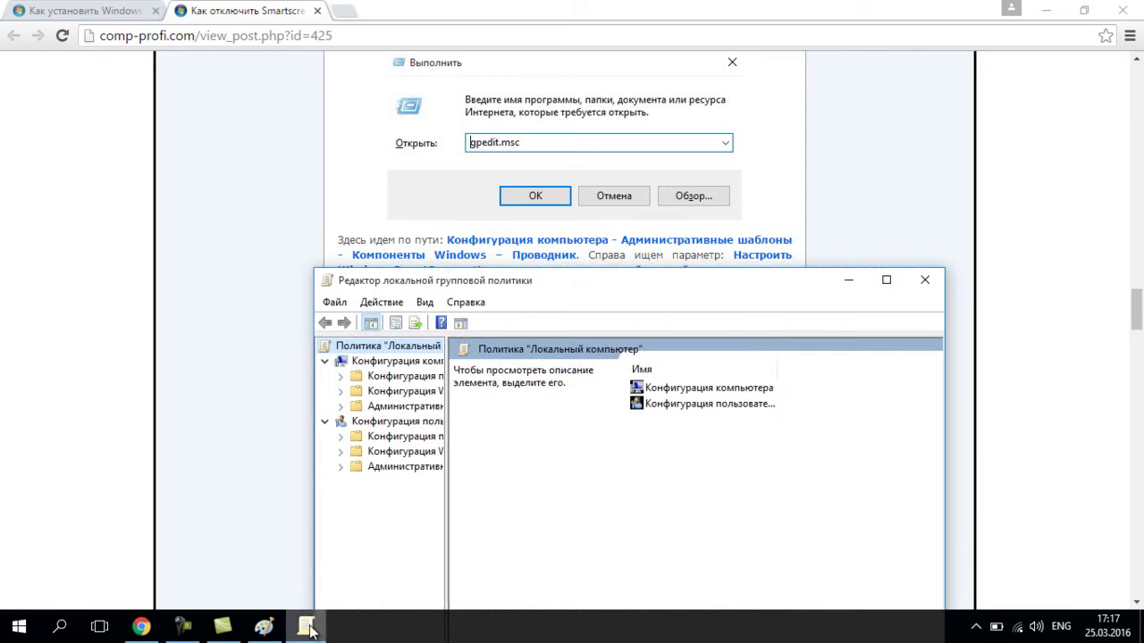
{"action": "double_click", "coordinate": [647, 389]}
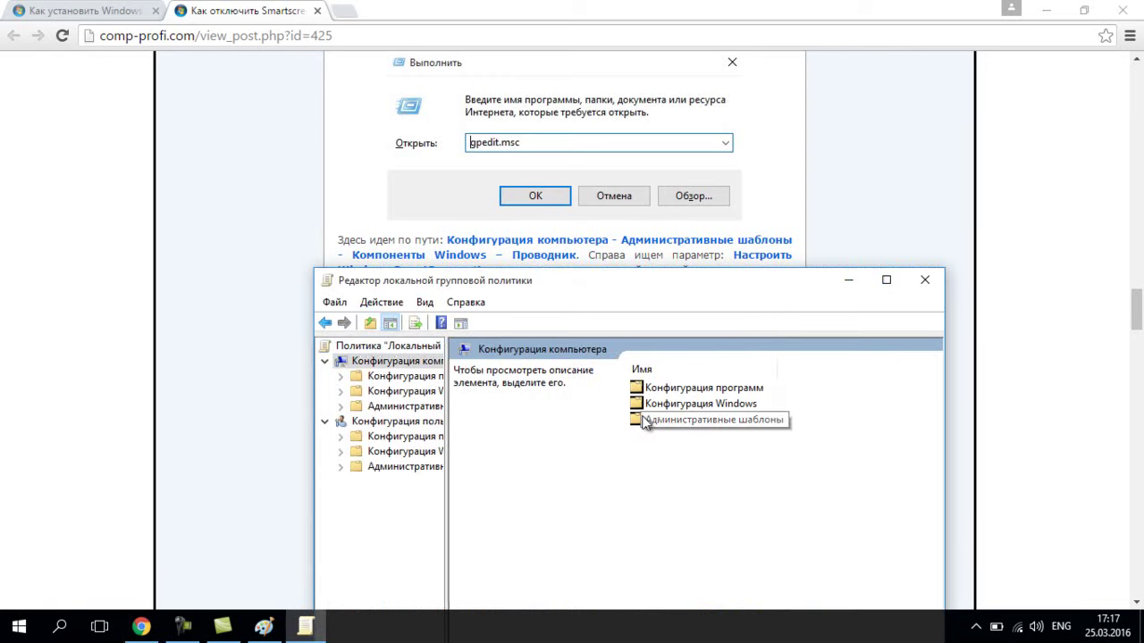
{"action": "double_click", "coordinate": [657, 420]}
{"action": "double_click", "coordinate": [647, 389]}
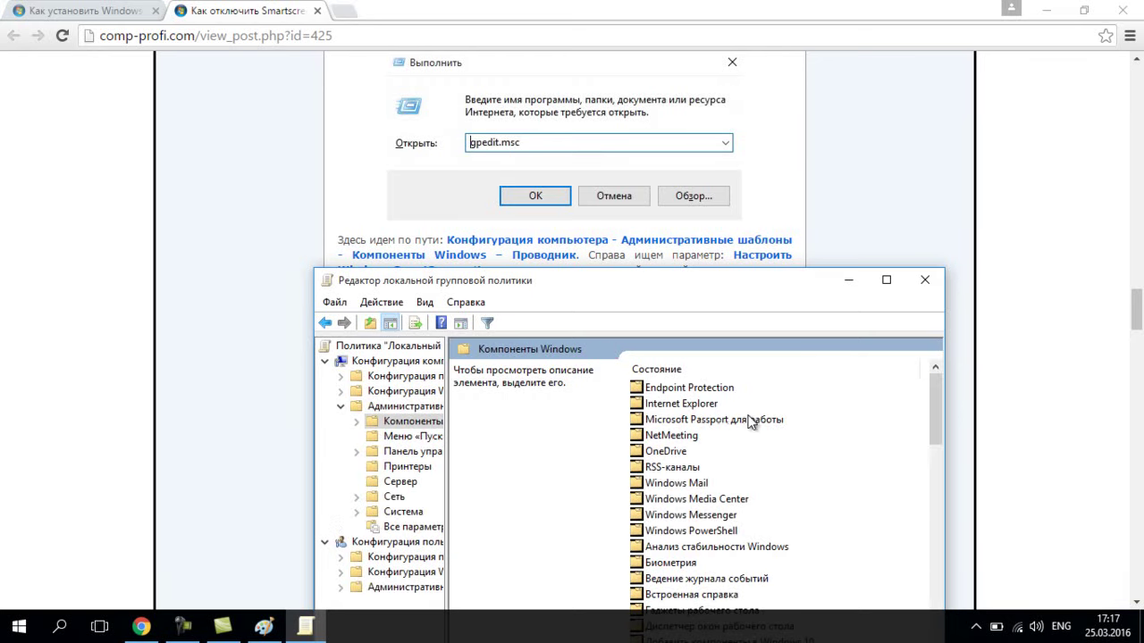
{"action": "scroll", "coordinate": [768, 426], "scroll_direction": "down", "scroll_amount": 2}
{"action": "scroll", "coordinate": [769, 424], "scroll_direction": "down", "scroll_amount": 7}
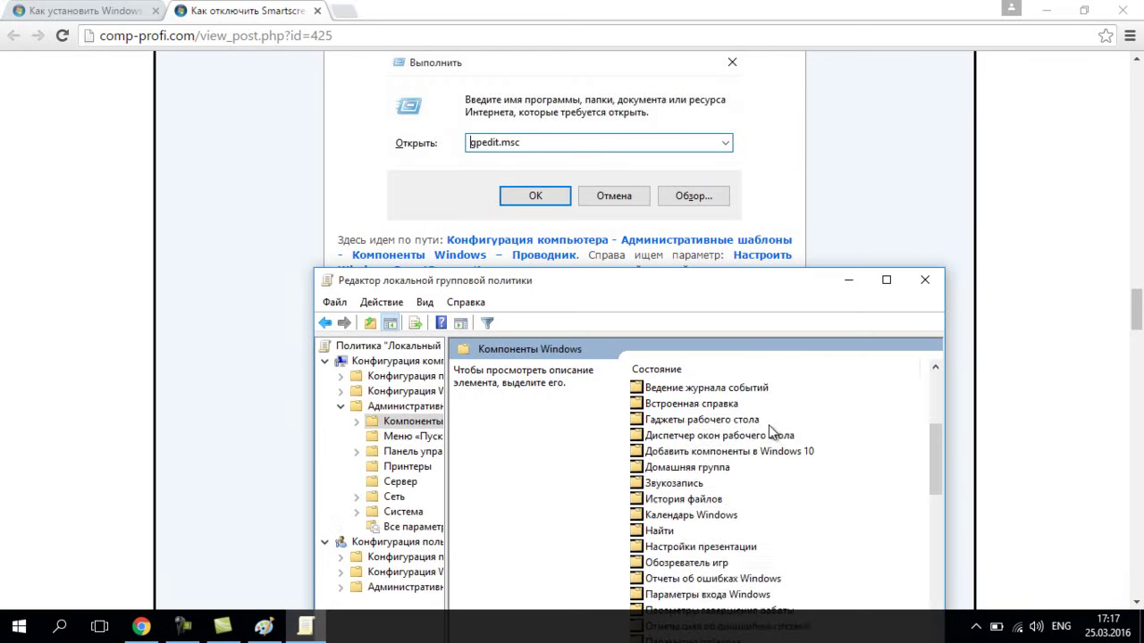
{"action": "scroll", "coordinate": [767, 444], "scroll_direction": "down", "scroll_amount": 2}
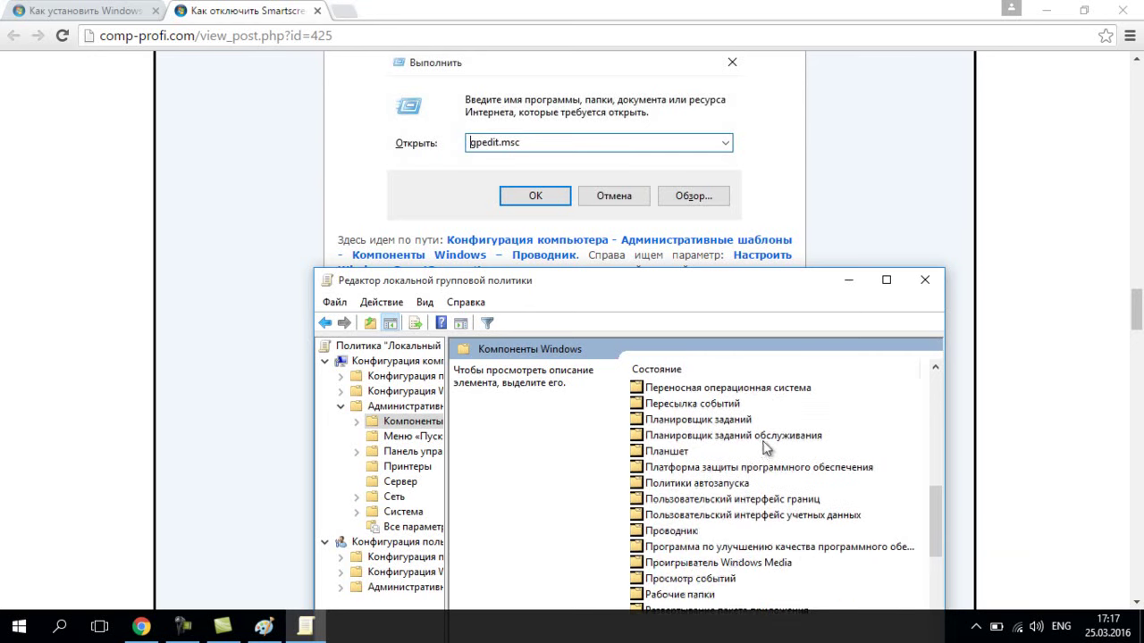
{"action": "double_click", "coordinate": [647, 532]}
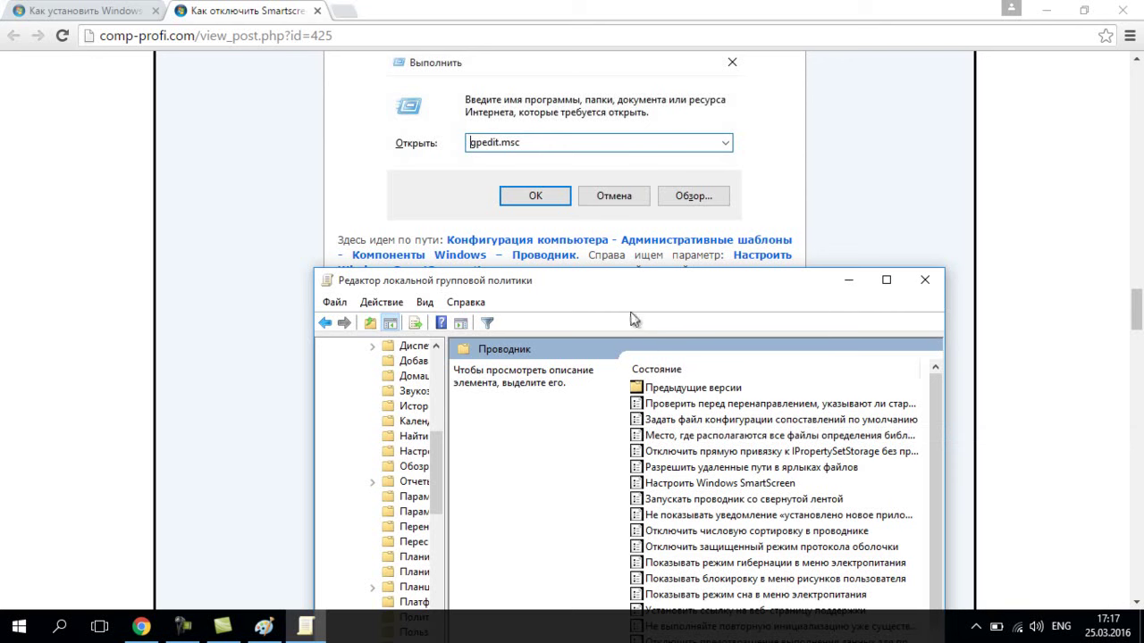
- Set the policy «Настроить Windows SmartScreen» to Включено with the option «Отключить SmartScreen», save it and close the policy editor
{"action": "left_click_drag", "start_coordinate": [626, 281], "coordinate": [571, 93]}
{"action": "double_click", "coordinate": [589, 297]}
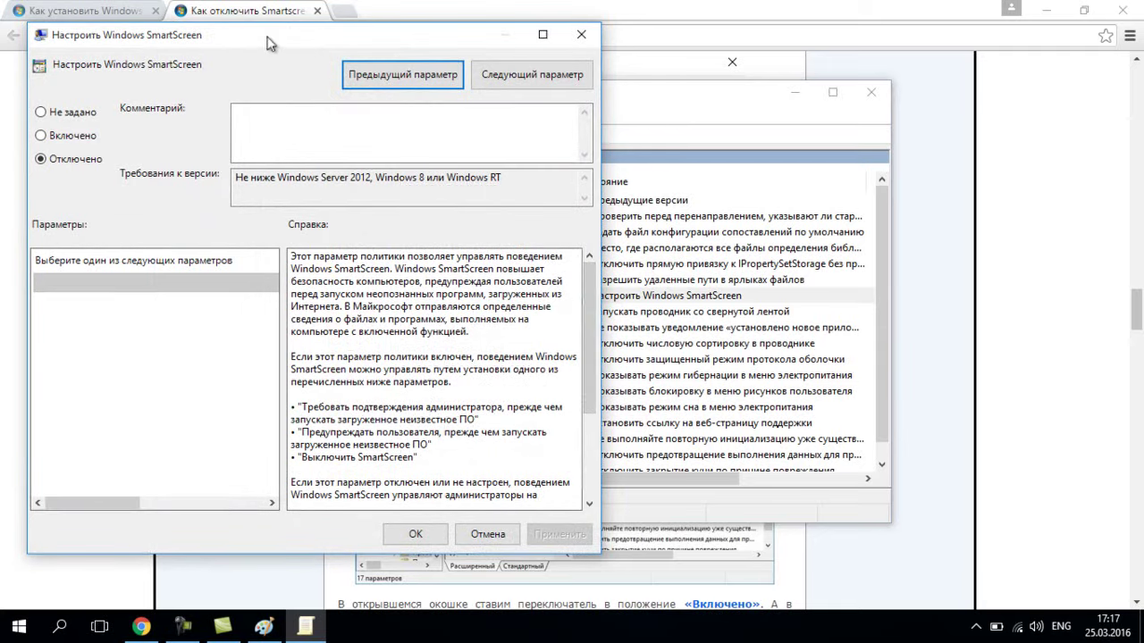
{"action": "left_click_drag", "start_coordinate": [273, 44], "coordinate": [413, 62]}
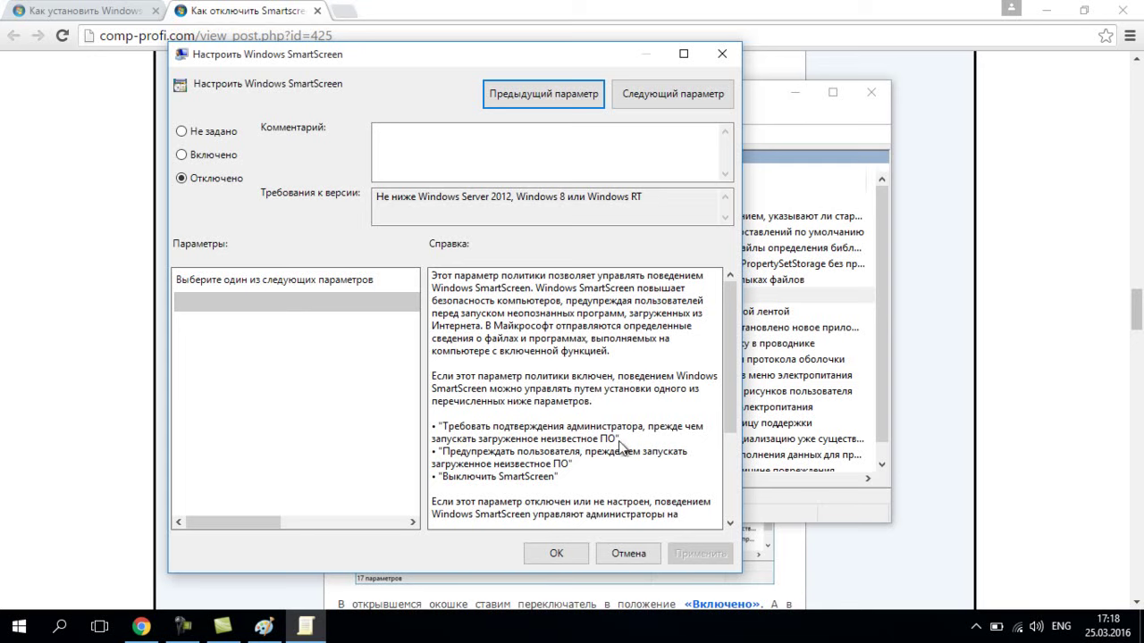
{"action": "left_click", "coordinate": [181, 155]}
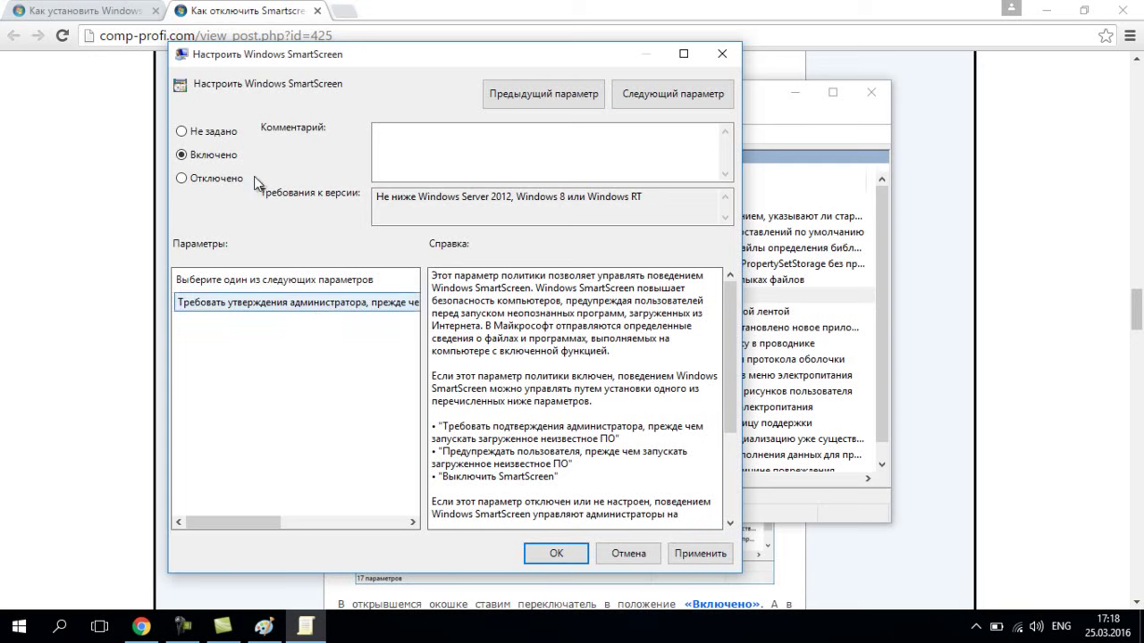
{"action": "left_click", "coordinate": [351, 308]}
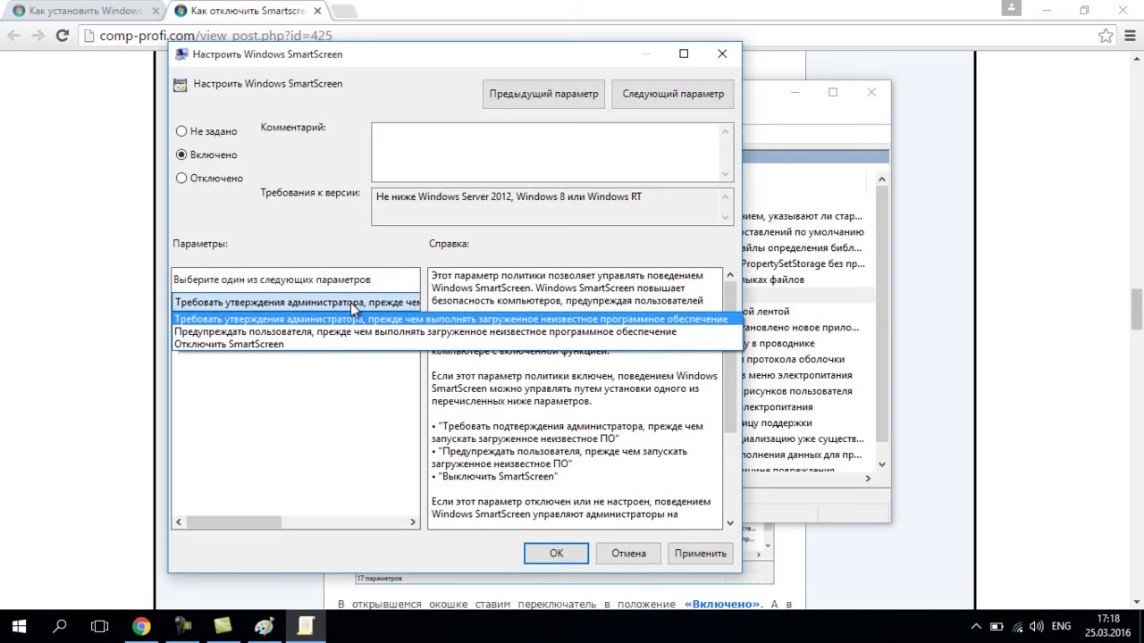
{"action": "left_click", "coordinate": [278, 348]}
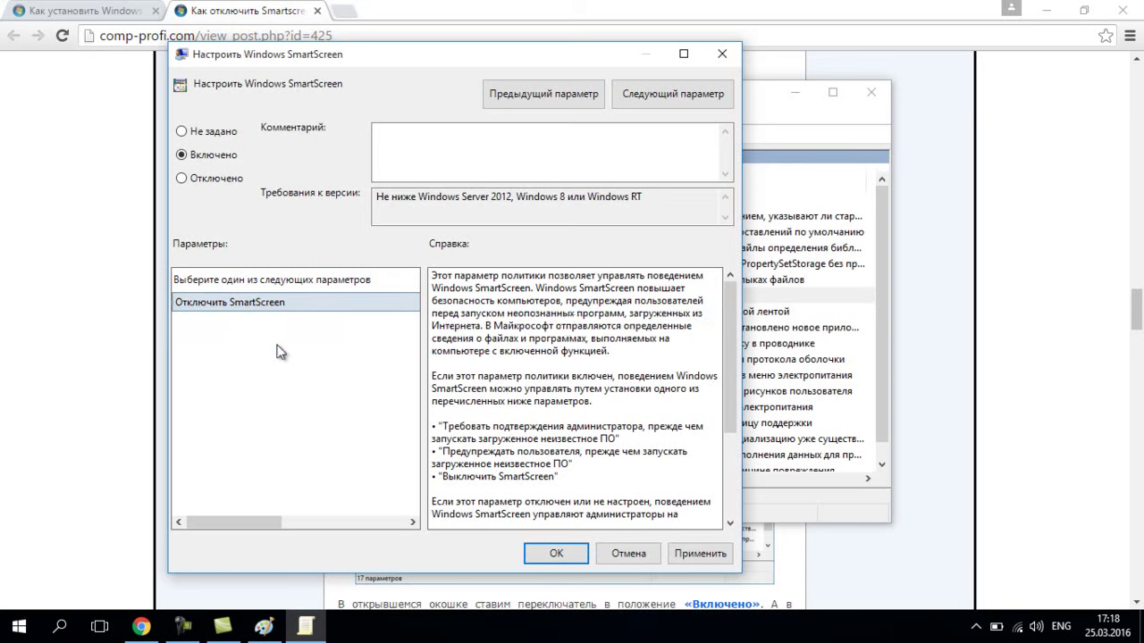
{"action": "left_click", "coordinate": [554, 554]}
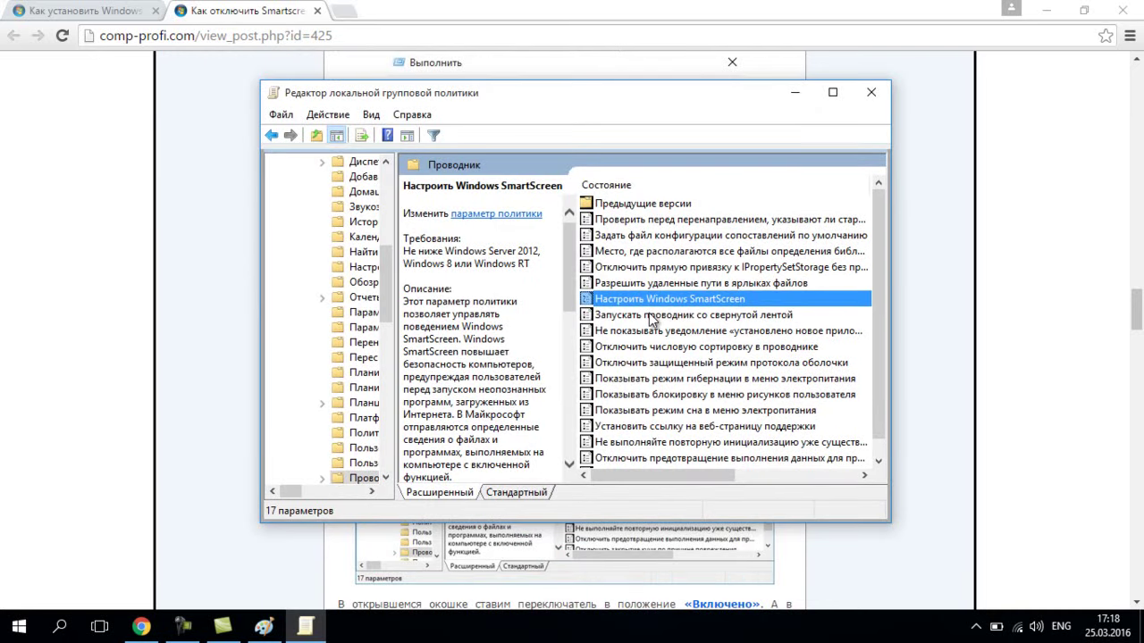
{"action": "left_click", "coordinate": [872, 94]}
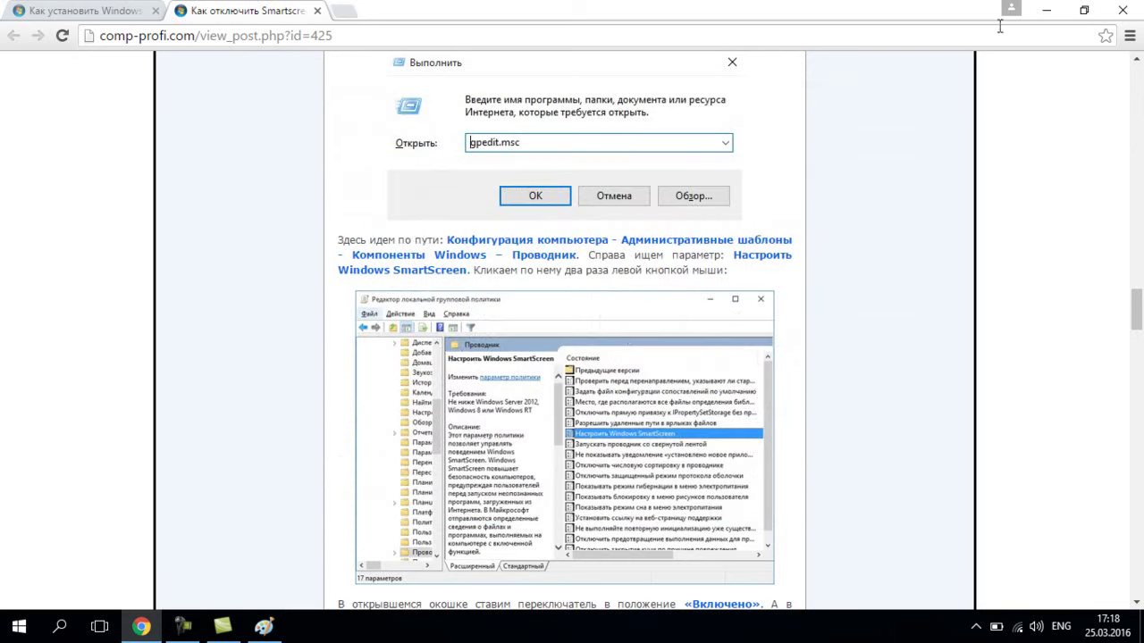
- Minimize Chrome, launch the Registry Editor by running regedit, and move its window nearer the middle of the desktop
{"action": "left_click", "coordinate": [1045, 10]}
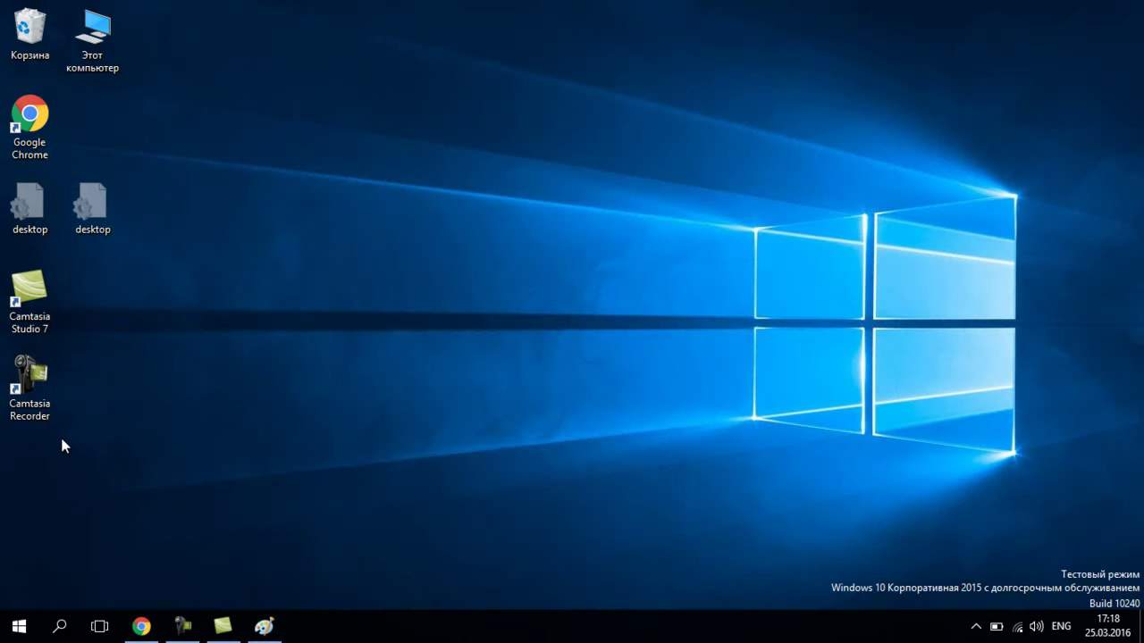
{"action": "right_click", "coordinate": [18, 626]}
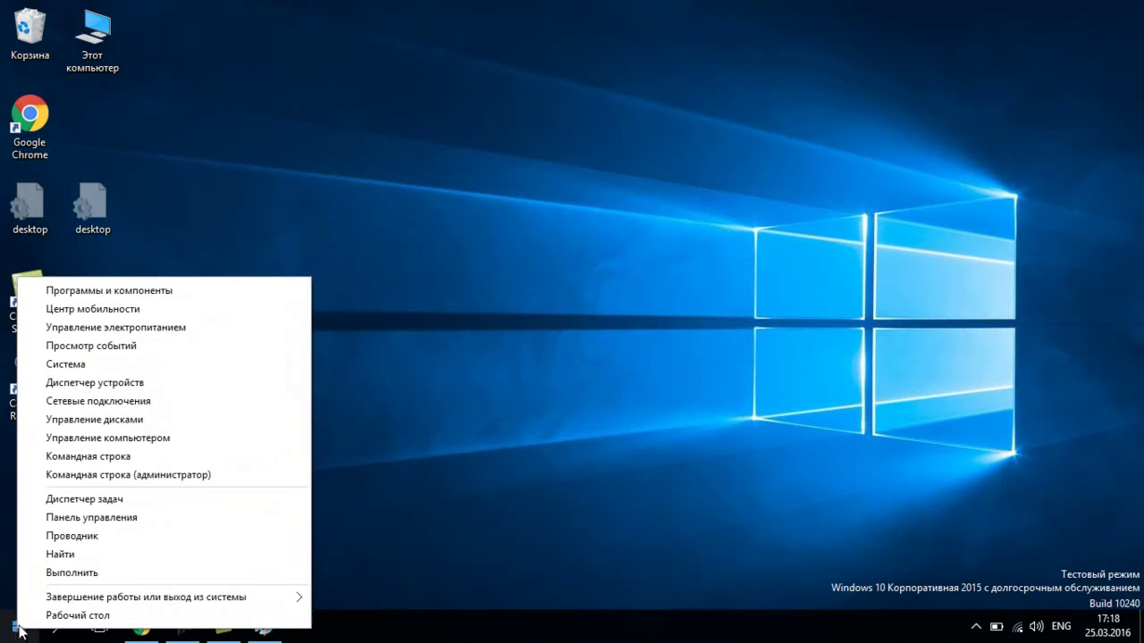
{"action": "left_click", "coordinate": [63, 573]}
{"action": "left_click_drag", "start_coordinate": [152, 447], "coordinate": [381, 341]}
{"action": "left_click", "coordinate": [393, 412]}
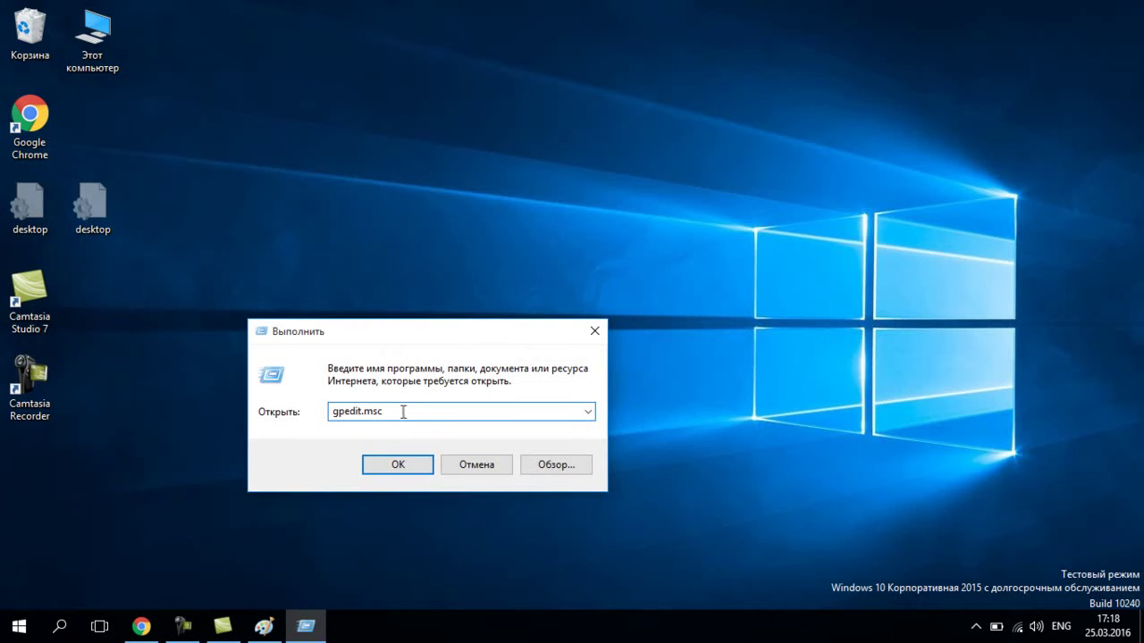
{"action": "left_click", "coordinate": [590, 412]}
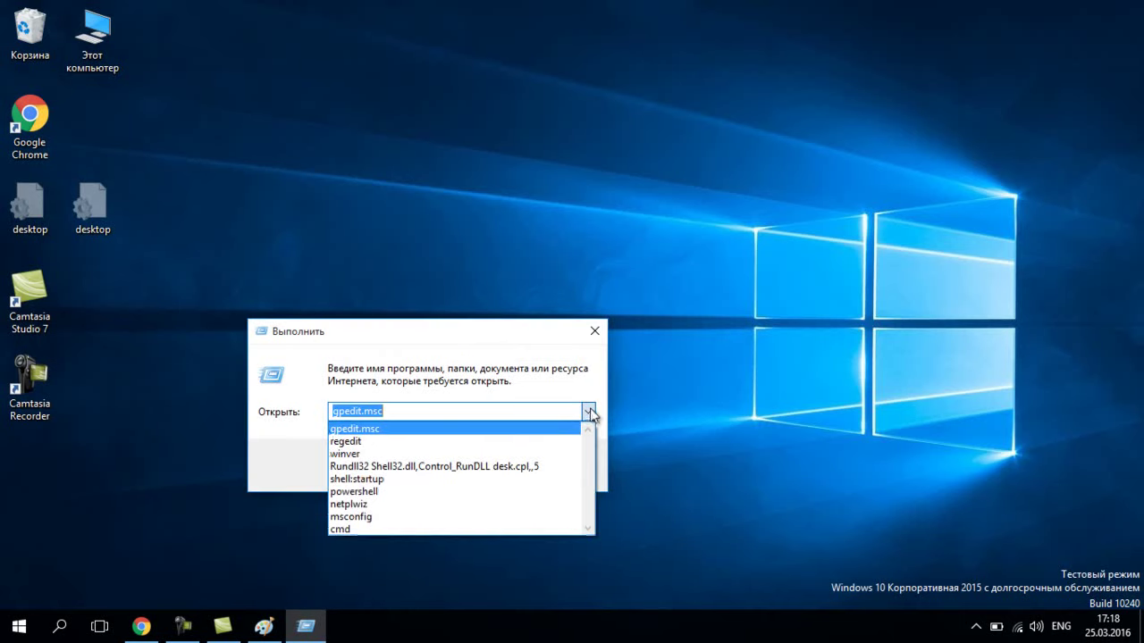
{"action": "left_click", "coordinate": [458, 435]}
{"action": "left_click", "coordinate": [394, 417]}
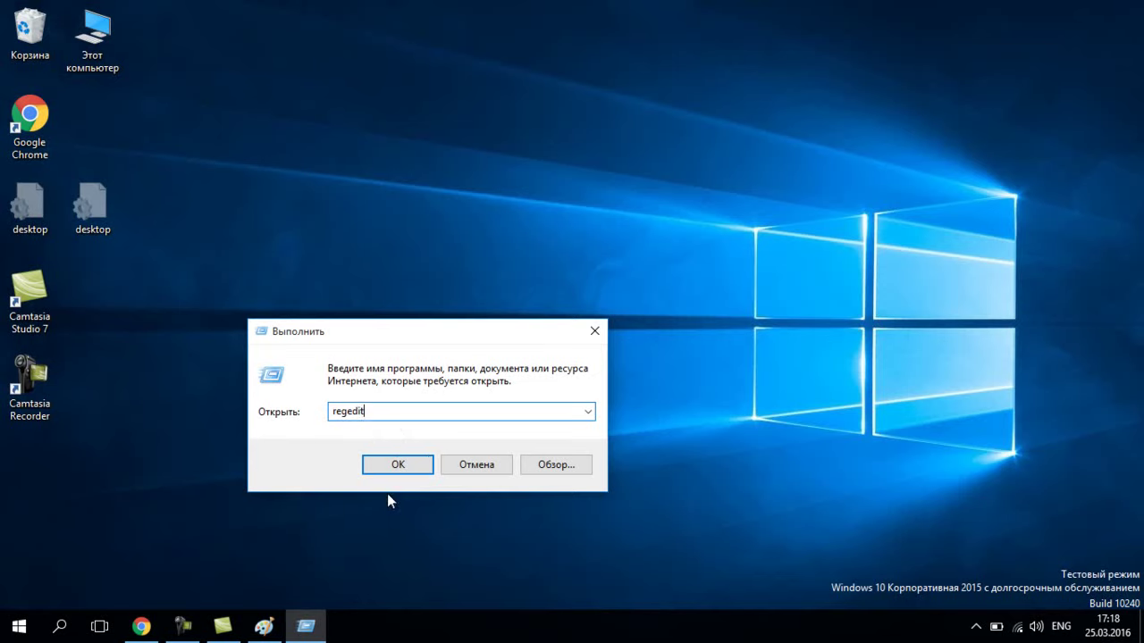
{"action": "left_click", "coordinate": [383, 464]}
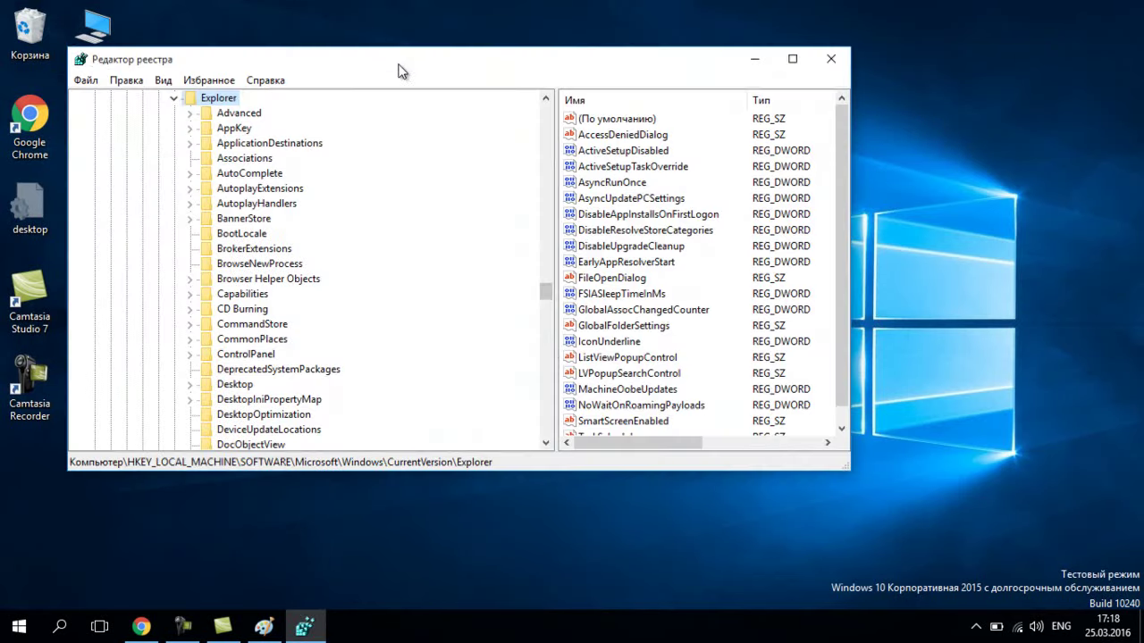
{"action": "left_click_drag", "start_coordinate": [393, 60], "coordinate": [484, 83]}
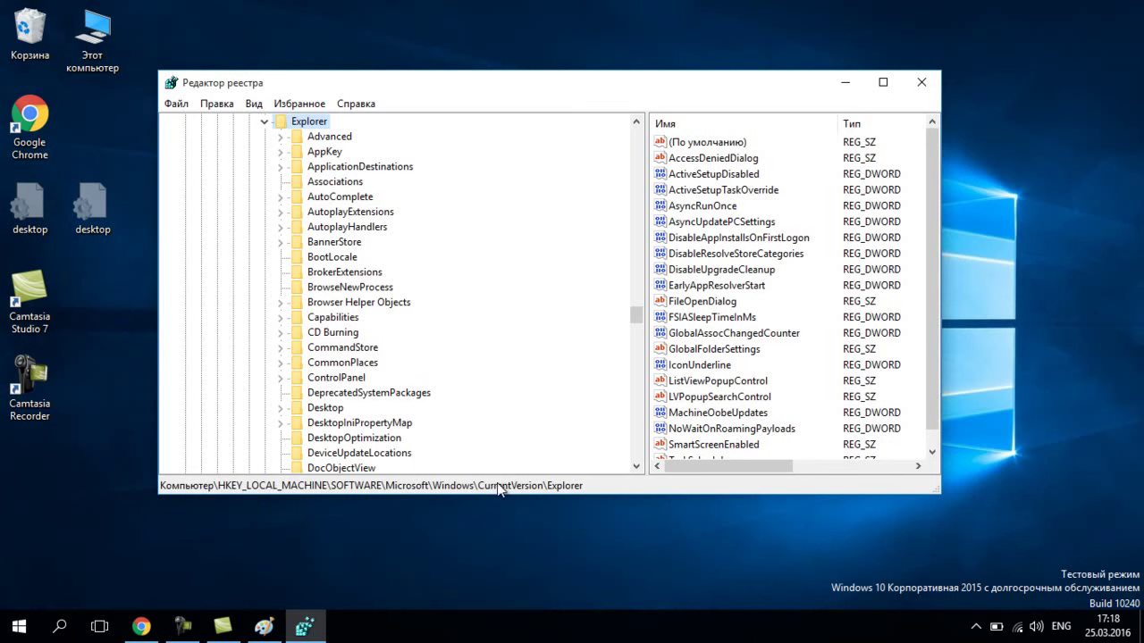
- Open the string value SmartScreenEnabled in HKEY_LOCAL_MACHINE\SOFTWARE\Microsoft\Windows\CurrentVersion\Explorer for editing
{"action": "left_click_drag", "start_coordinate": [636, 319], "coordinate": [645, 207]}
{"action": "left_click_drag", "start_coordinate": [649, 240], "coordinate": [656, 313]}
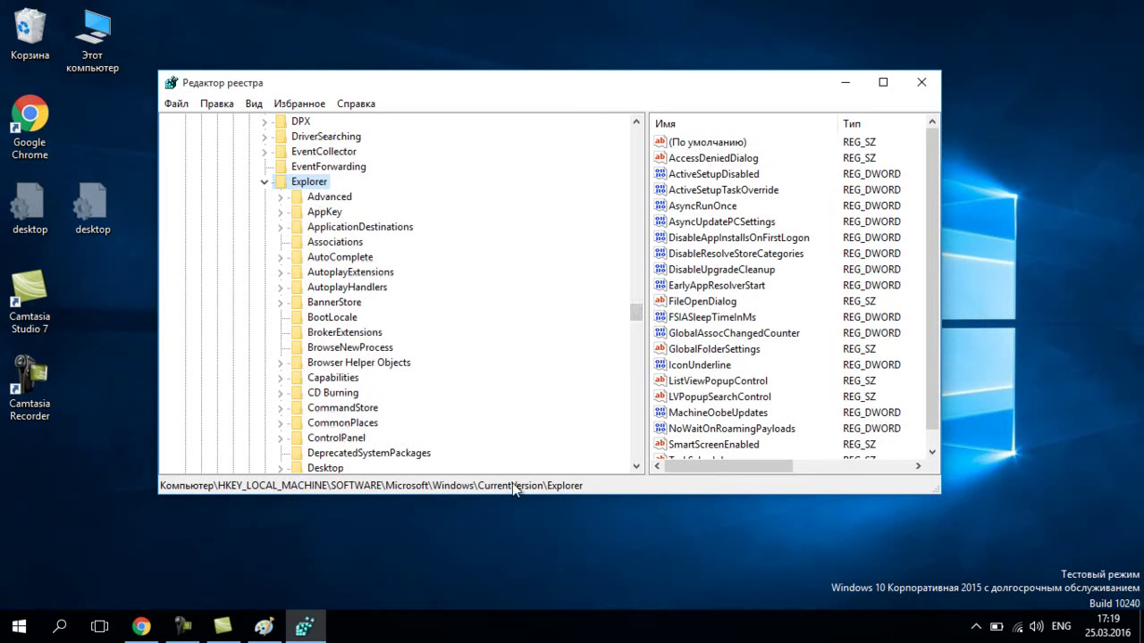
{"action": "left_click", "coordinate": [217, 101]}
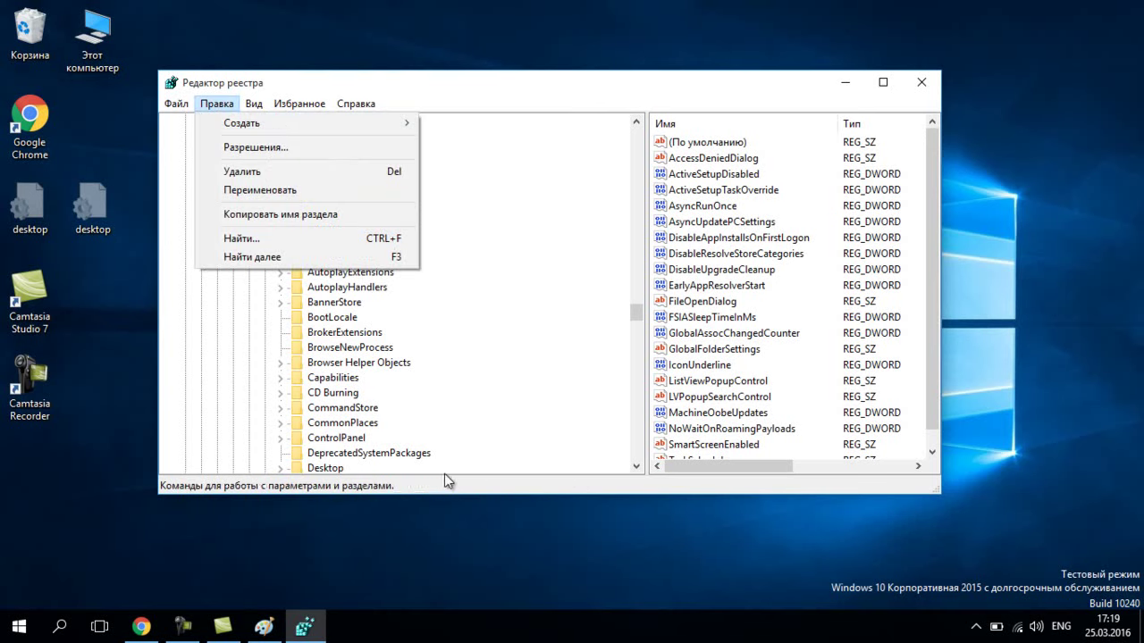
{"action": "left_click", "coordinate": [672, 454]}
{"action": "left_click", "coordinate": [672, 446]}
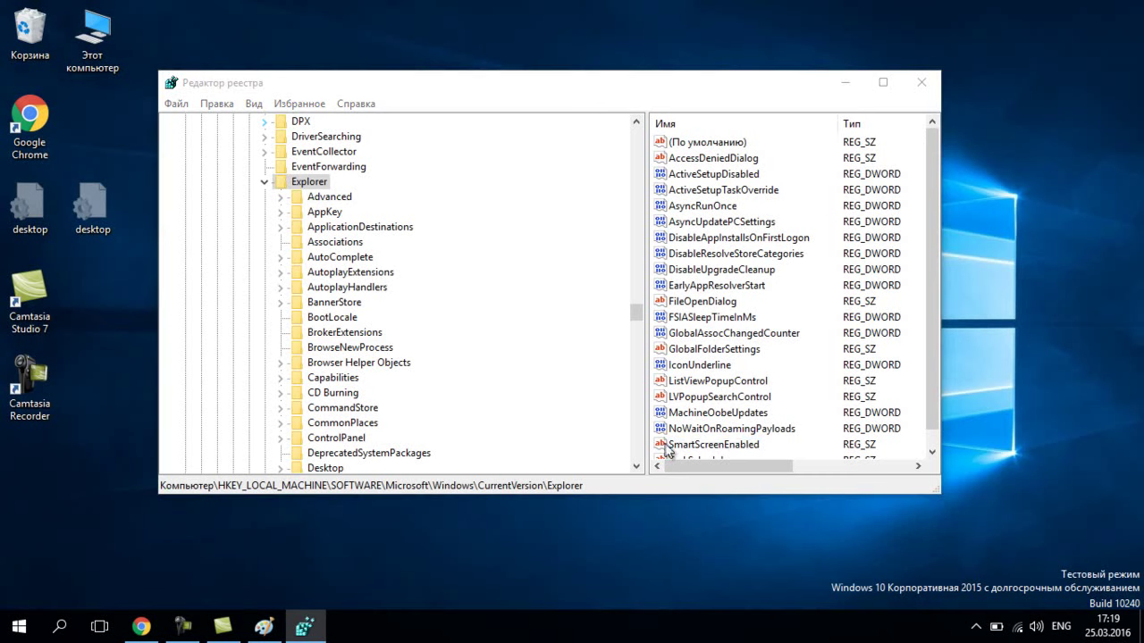
{"action": "double_click", "coordinate": [665, 447]}
{"action": "left_click", "coordinate": [263, 244]}
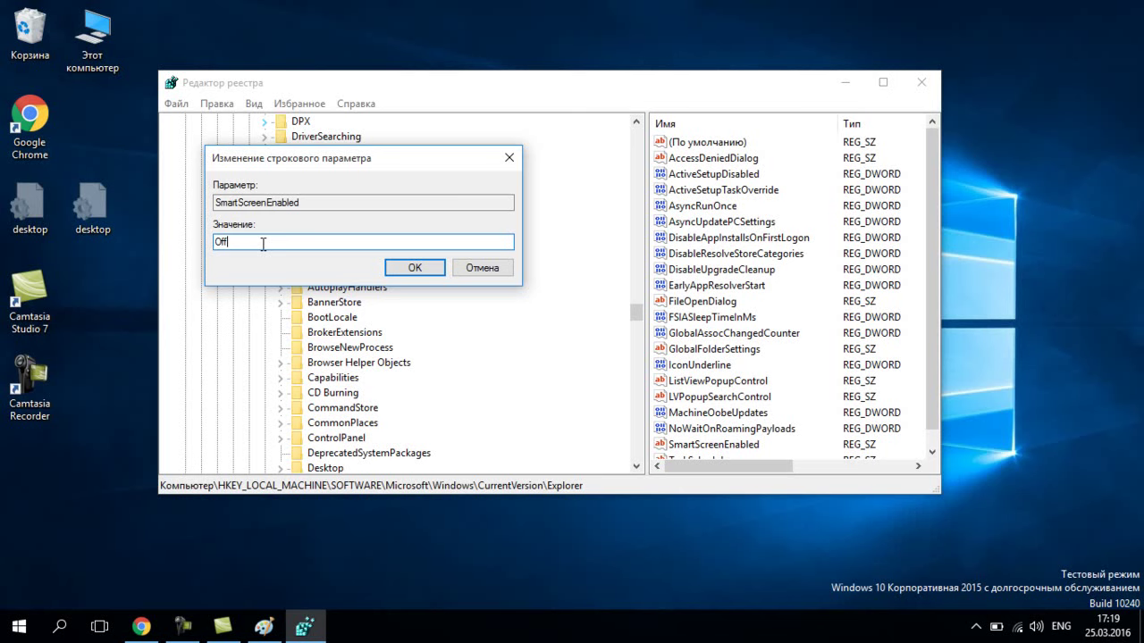
- Switch to Chrome and read the SmartScreen article's explanation of the possible data for the SmartScreenEnabled registry value
{"action": "left_click", "coordinate": [141, 627]}
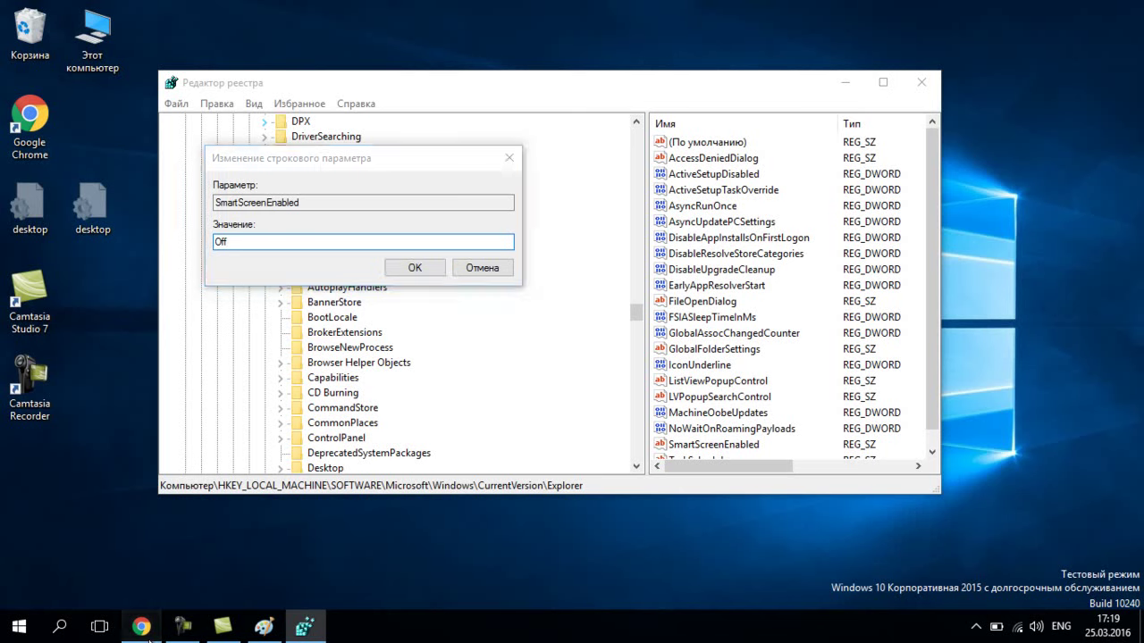
{"action": "scroll", "coordinate": [471, 294], "scroll_direction": "down", "scroll_amount": 20}
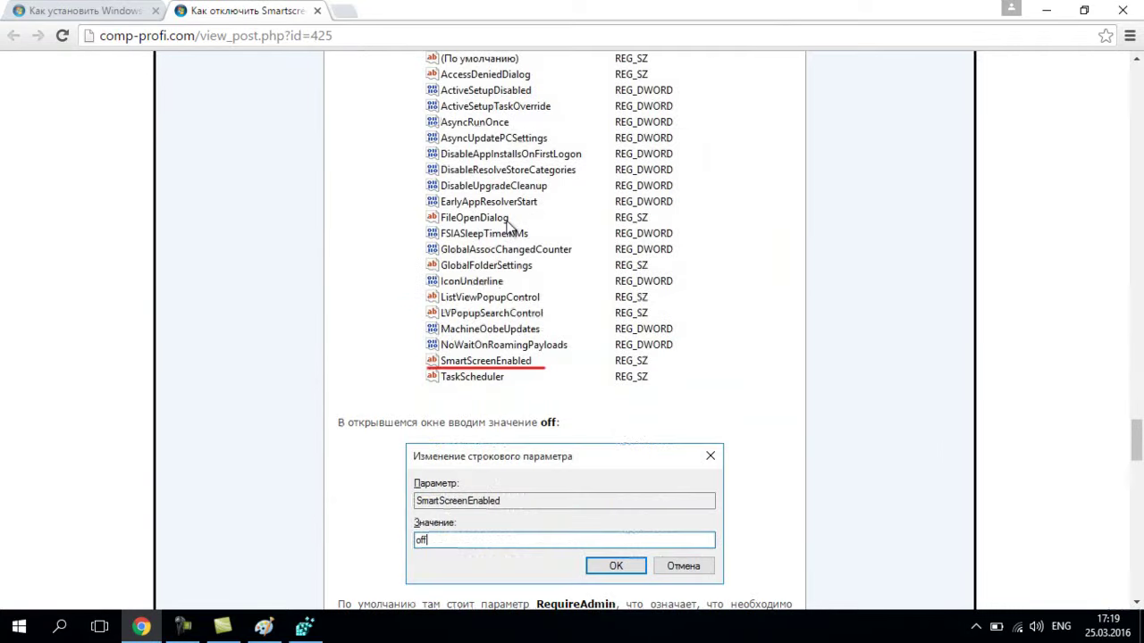
{"action": "scroll", "coordinate": [506, 226], "scroll_direction": "down", "scroll_amount": 2}
{"action": "scroll", "coordinate": [508, 227], "scroll_direction": "up", "scroll_amount": 1}
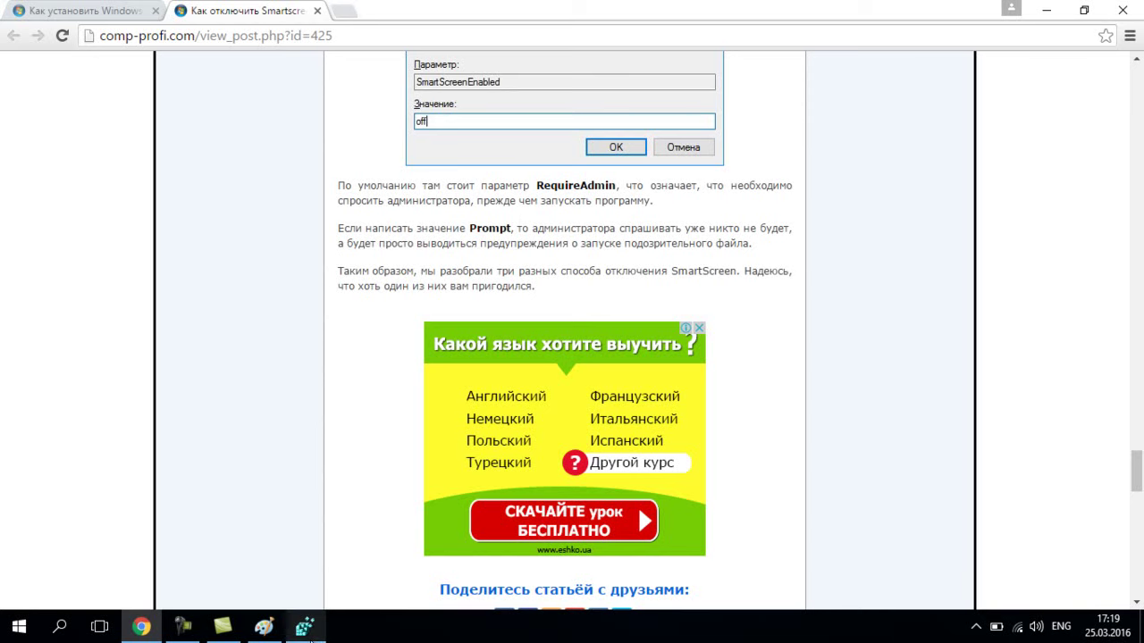
- Switch back to the Registry Editor, move the string editing dialog aside and save SmartScreenEnabled with the data Off
{"action": "left_click", "coordinate": [305, 628]}
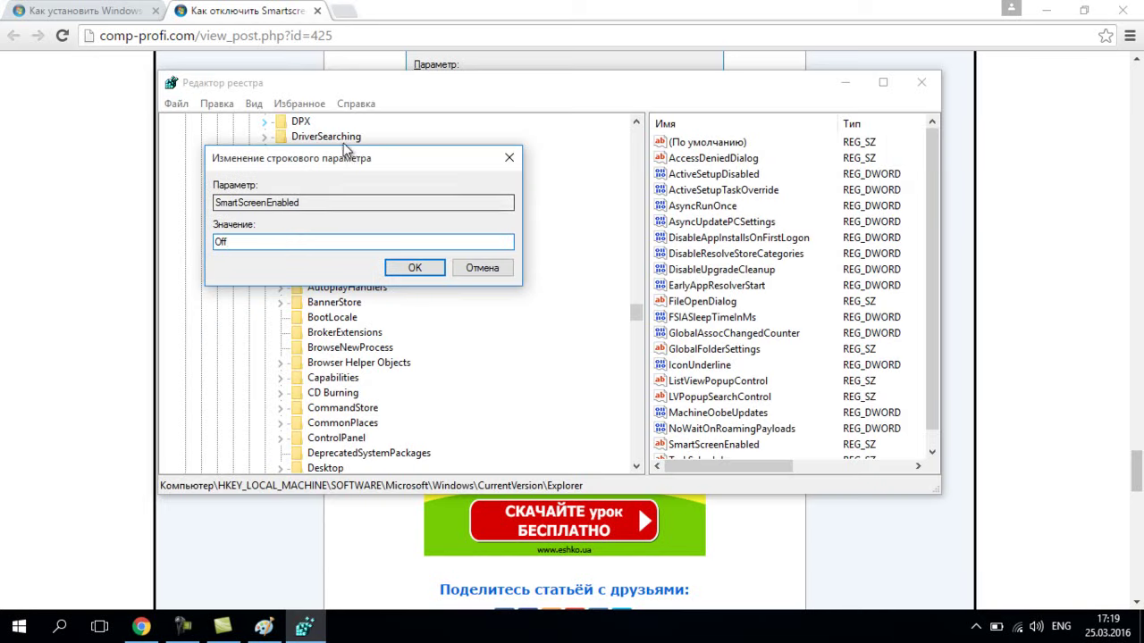
{"action": "left_click_drag", "start_coordinate": [322, 159], "coordinate": [566, 228]}
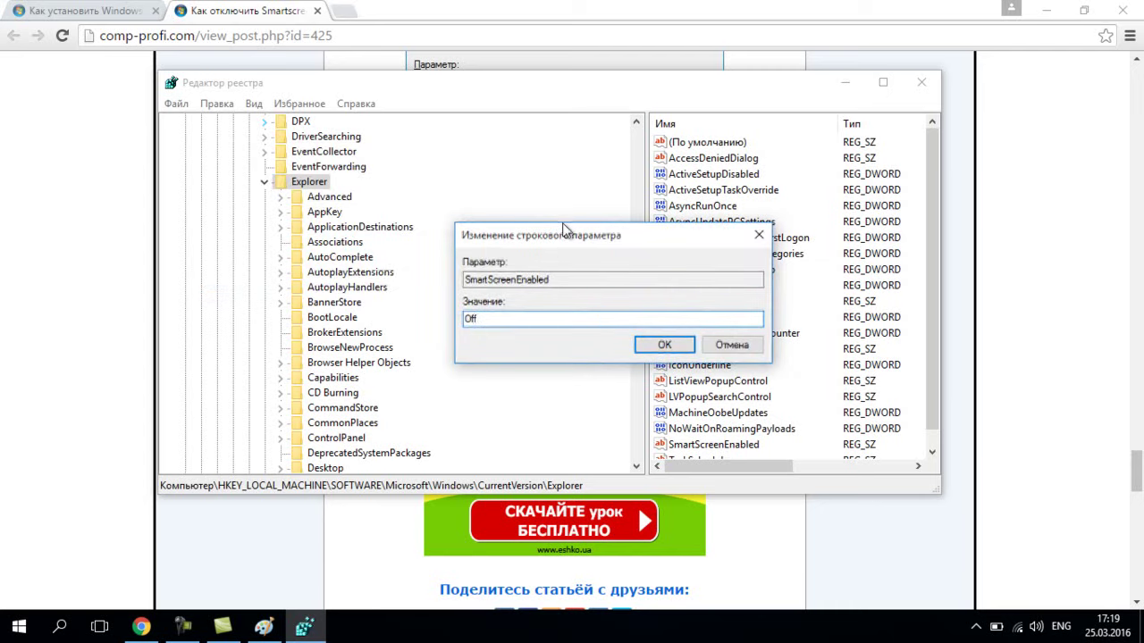
{"action": "left_click", "coordinate": [664, 346]}
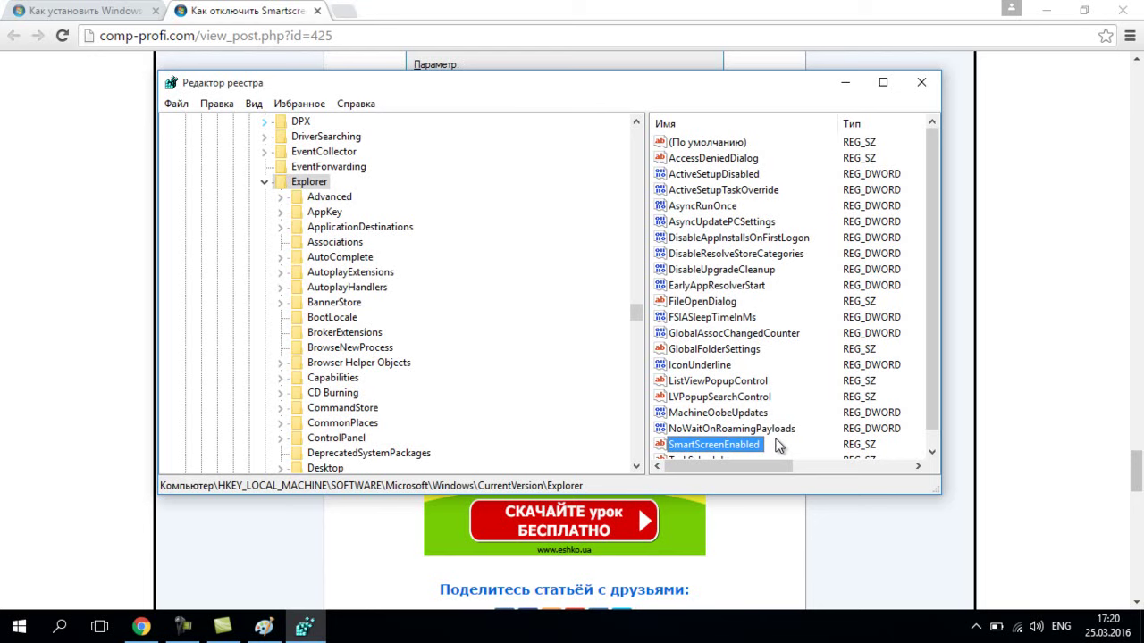
- Select the SmartScreenEnabled value in the Explorer key and minimize the Chrome window behind the Registry Editor
{"action": "right_click", "coordinate": [733, 444]}
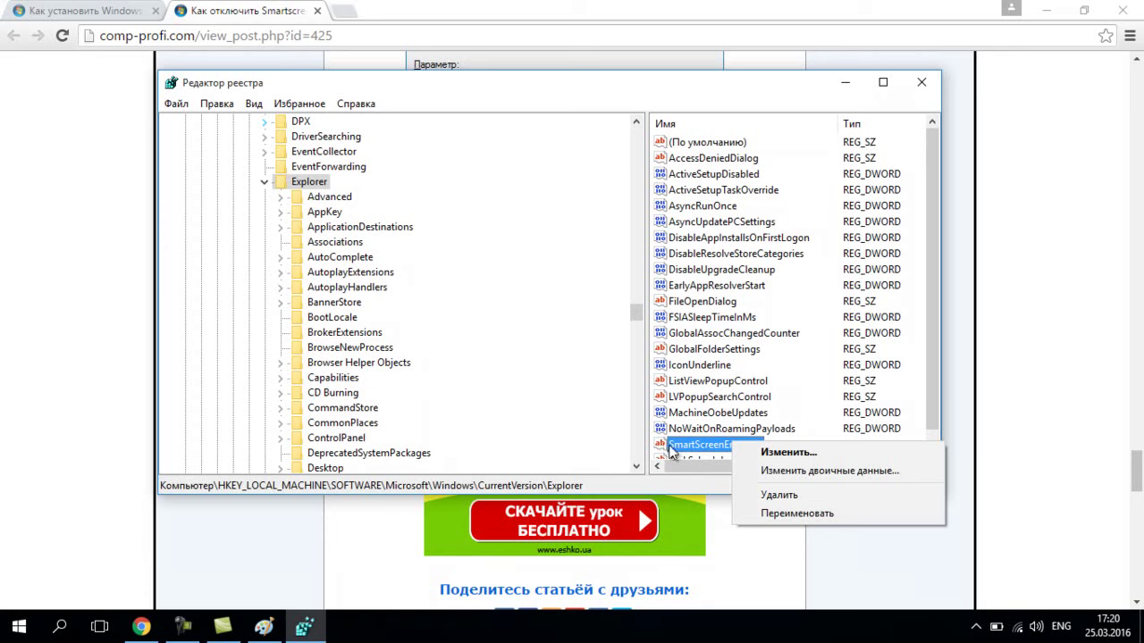
{"action": "left_click", "coordinate": [662, 430]}
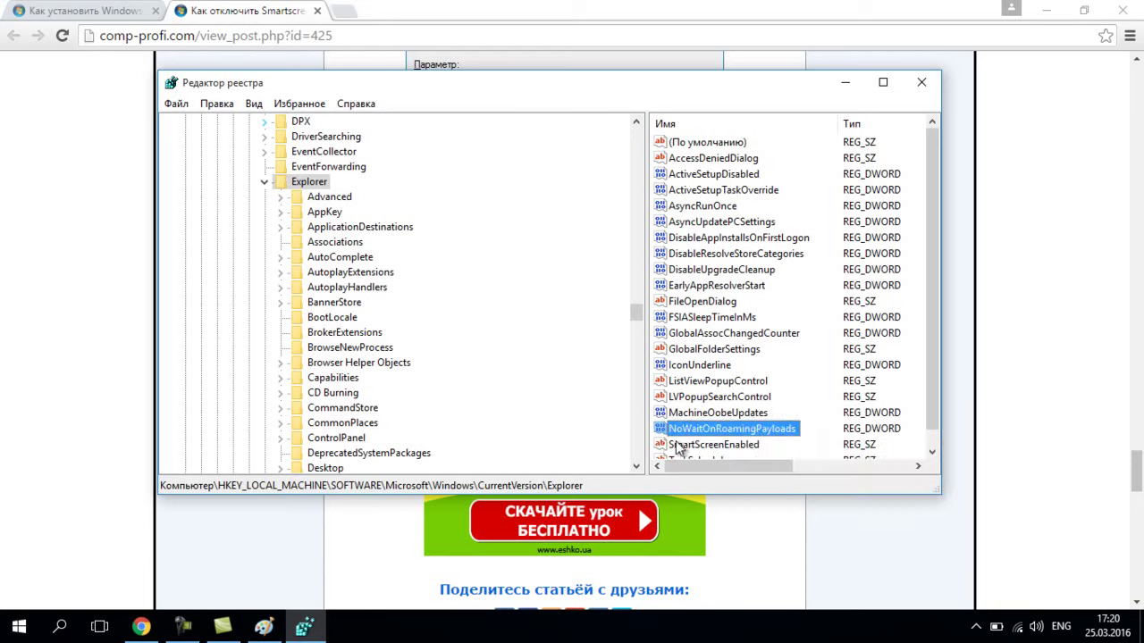
{"action": "left_click", "coordinate": [673, 446]}
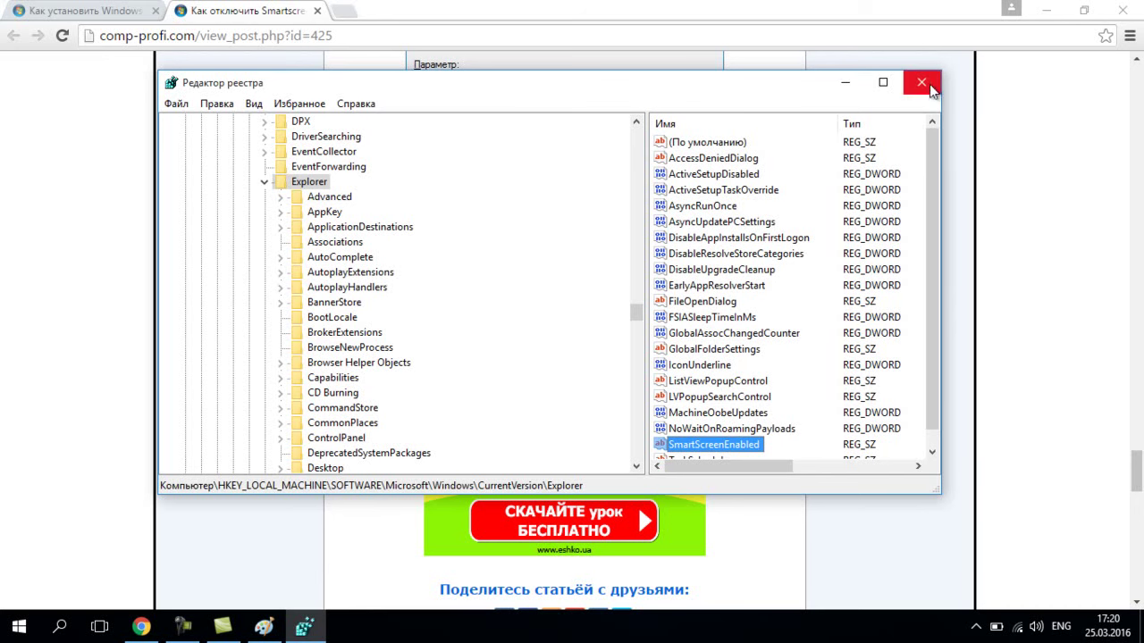
{"action": "left_click", "coordinate": [1045, 9]}
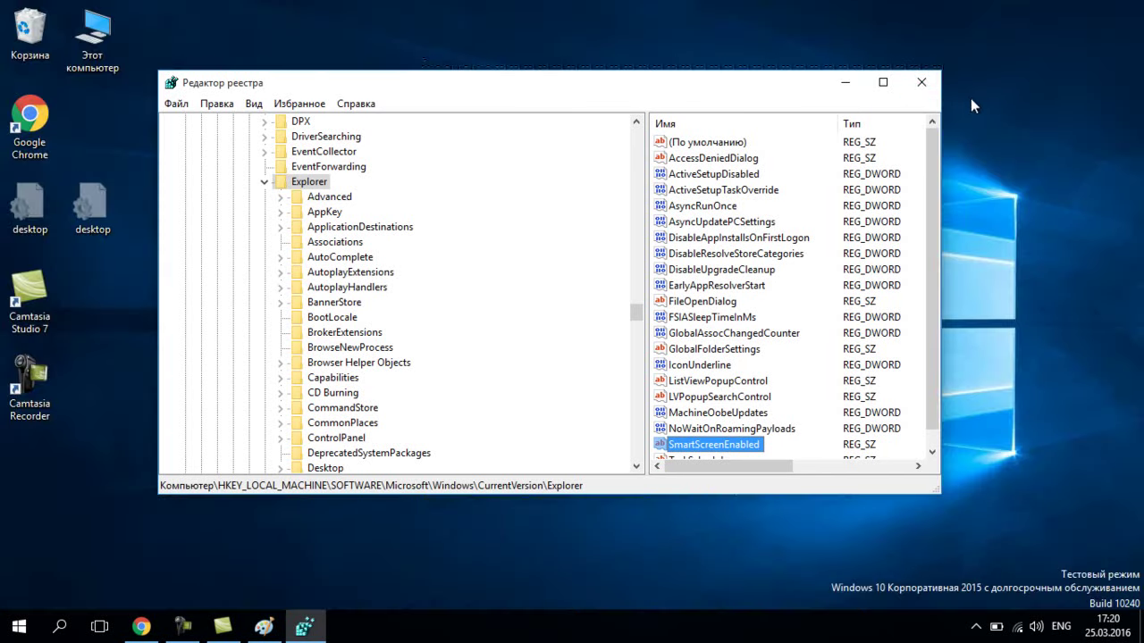